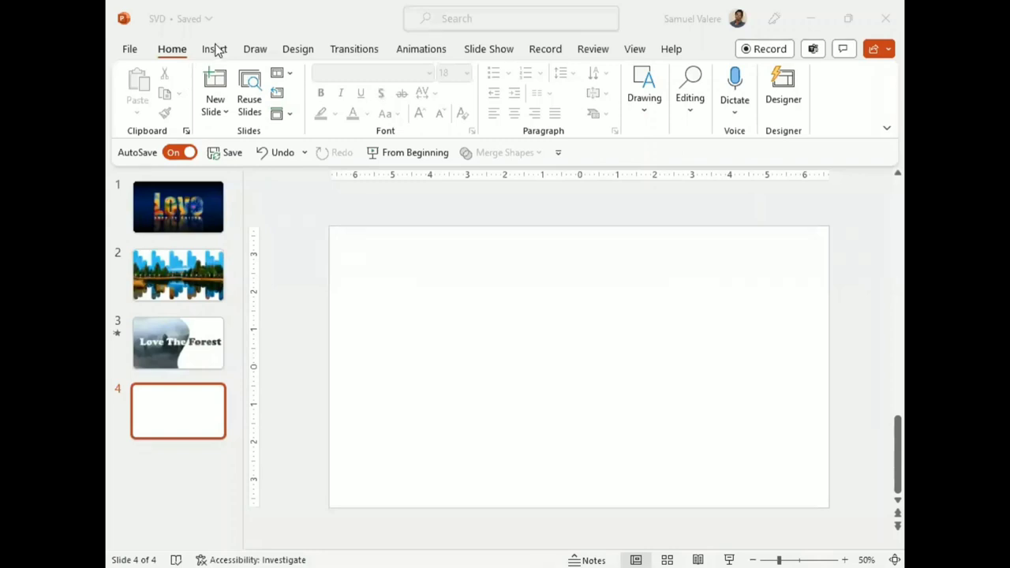
Step: Choose the photo of a mother kissing her baby from the Stock Images library
left_click(215, 49)
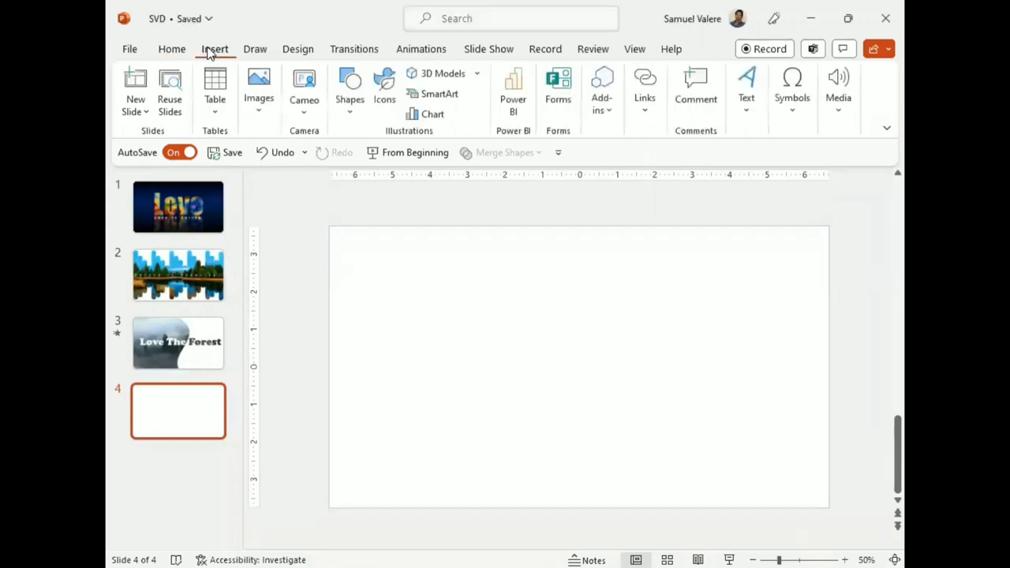
left_click(266, 119)
left_click(264, 192)
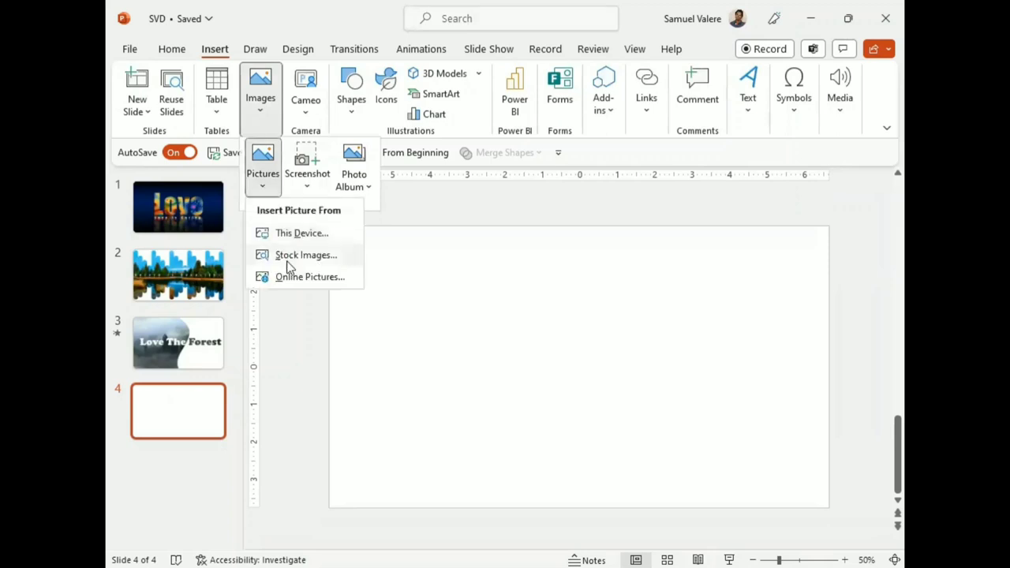
left_click(286, 258)
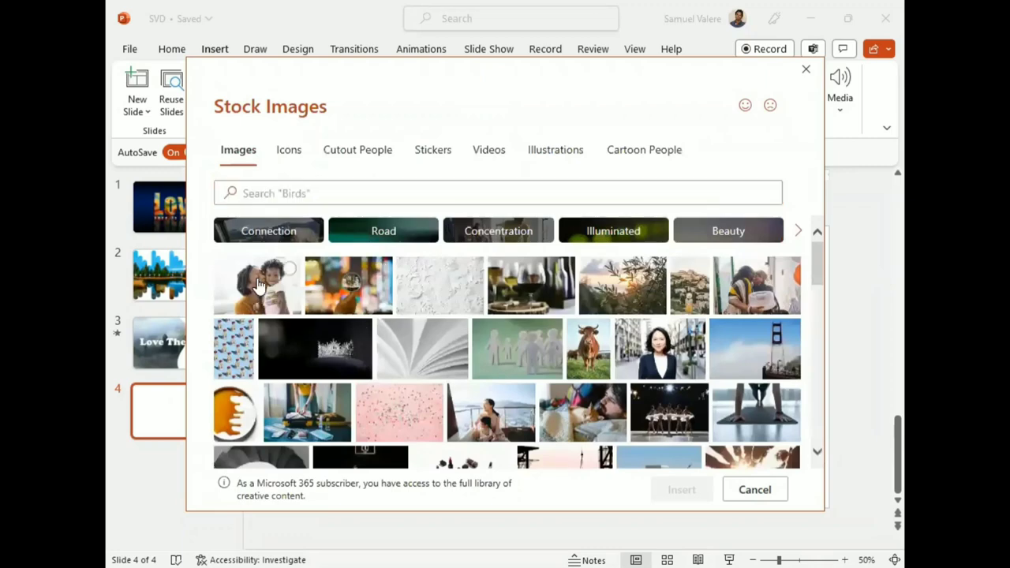
left_click(259, 286)
Step: Insert the photo, undo a trial Designer layout, and stretch it to both slide edges
left_click(670, 490)
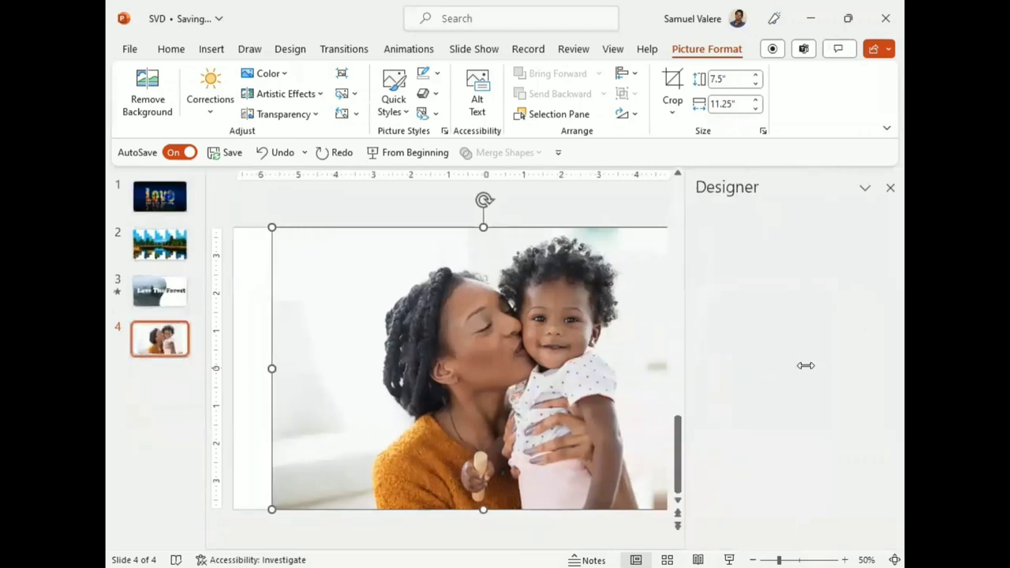
left_click(805, 367)
left_click(885, 190)
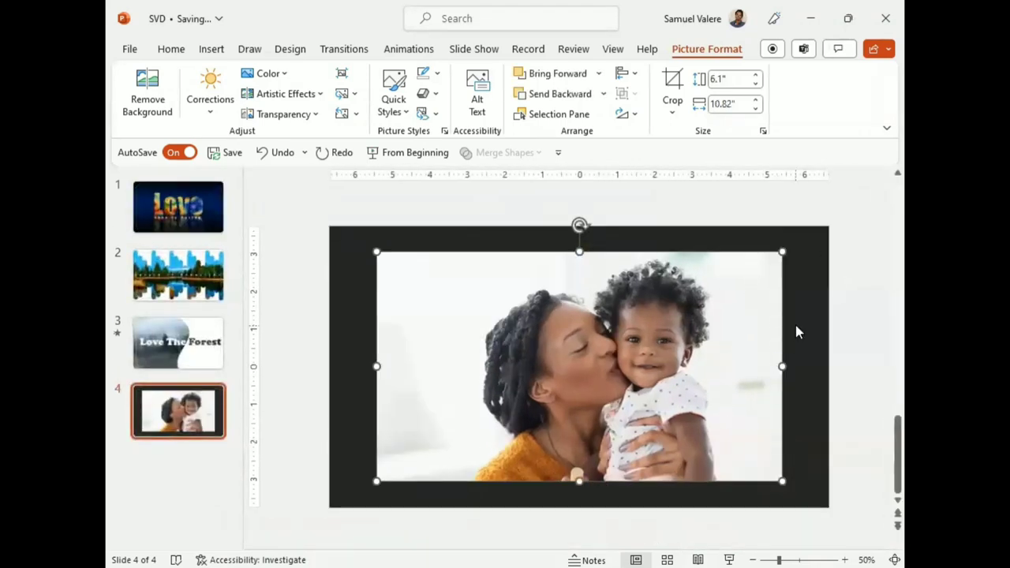
left_click(272, 153)
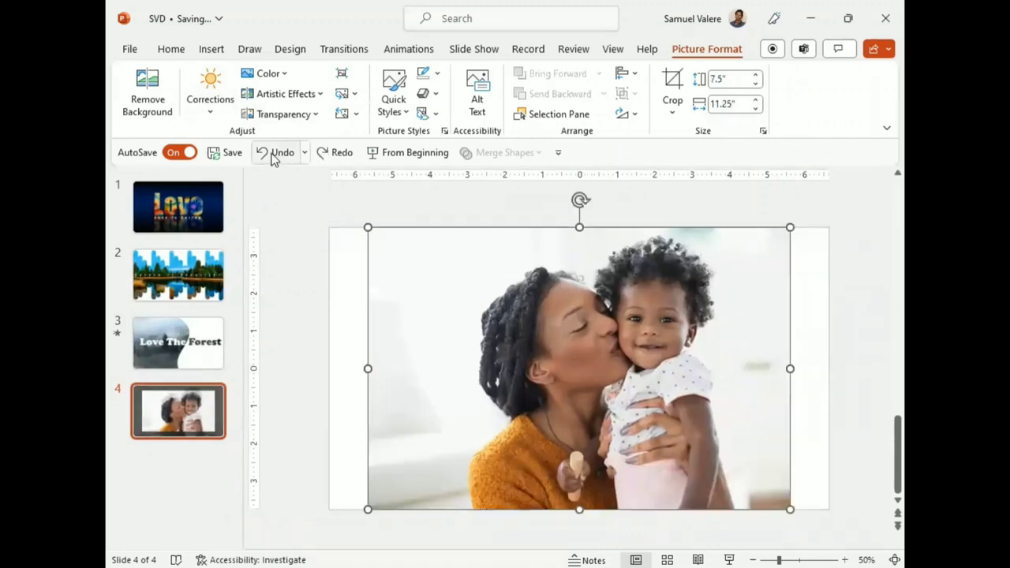
left_click_drag(792, 367, 827, 356)
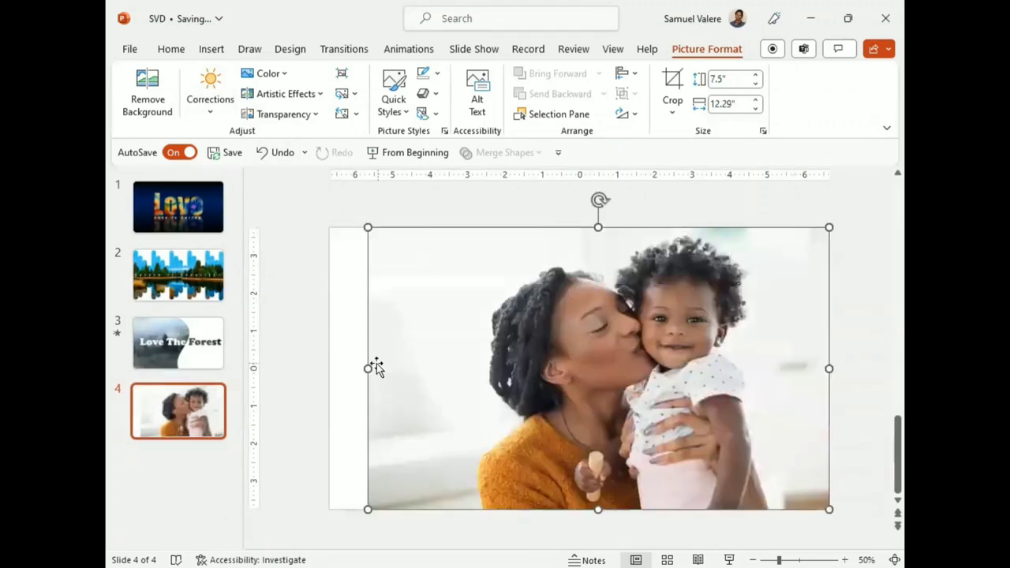
left_click_drag(368, 368, 326, 360)
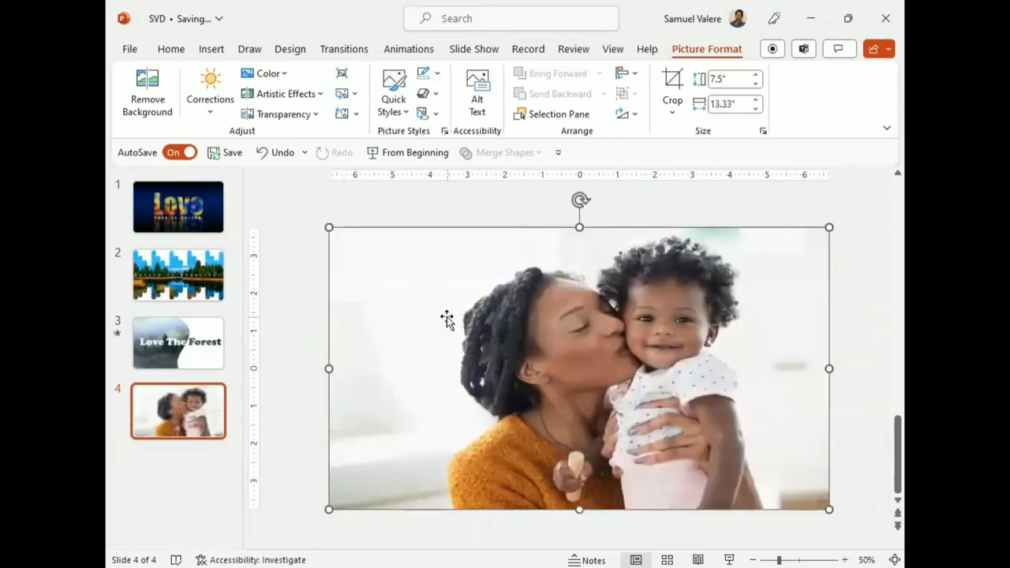
Step: Warm the photo with an 8800 K colour temperature
left_click(287, 74)
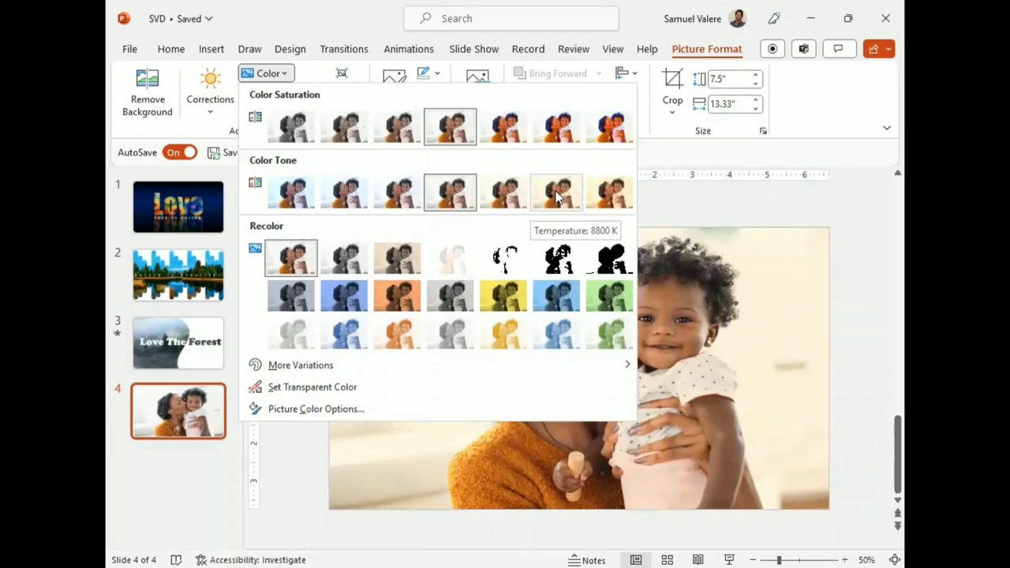
left_click(557, 196)
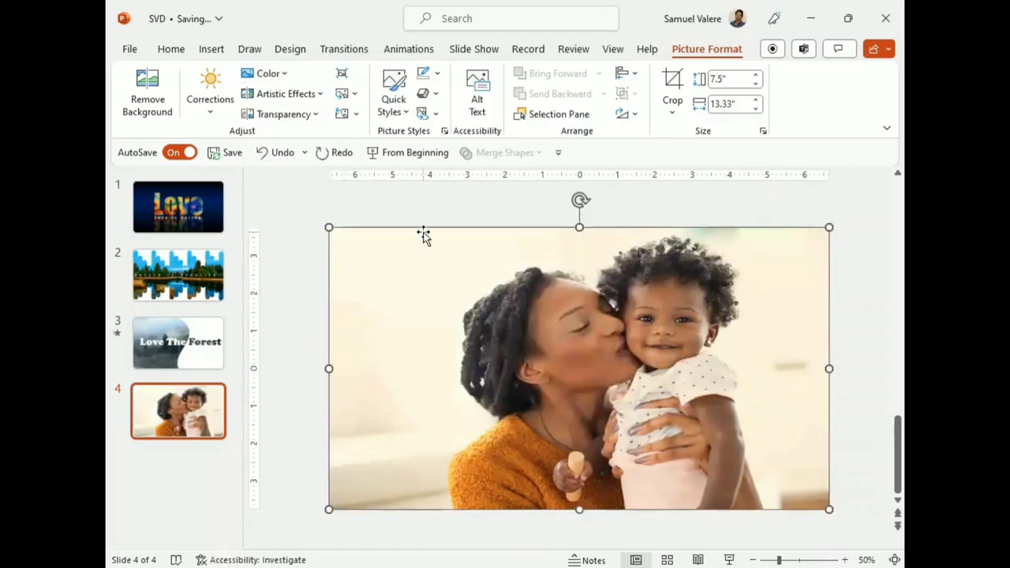
left_click(215, 50)
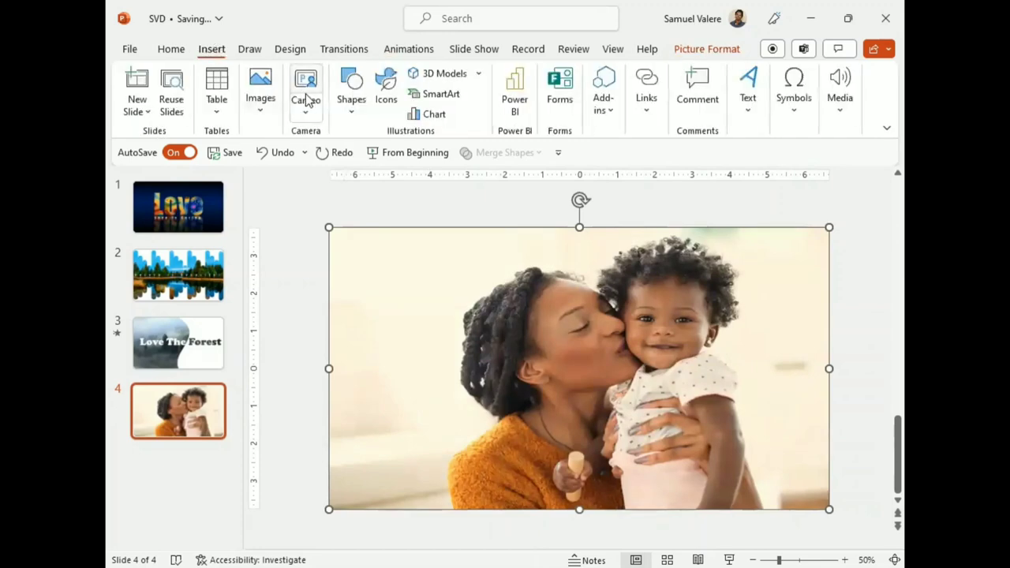
Step: Draw an octagon over the mother's face and reshape it into a near-square
left_click(352, 101)
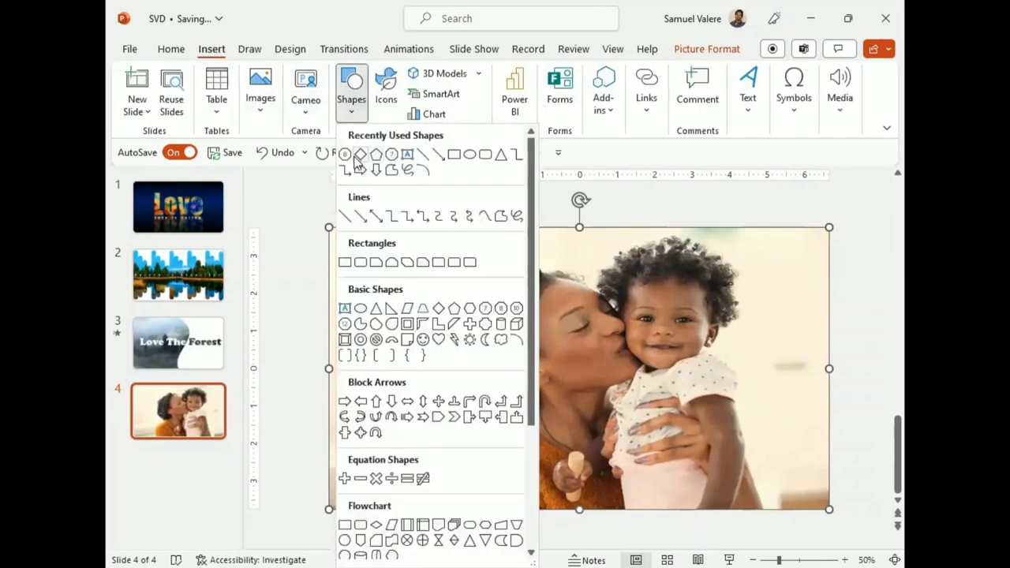
left_click(345, 157)
left_click_drag(524, 283, 621, 386)
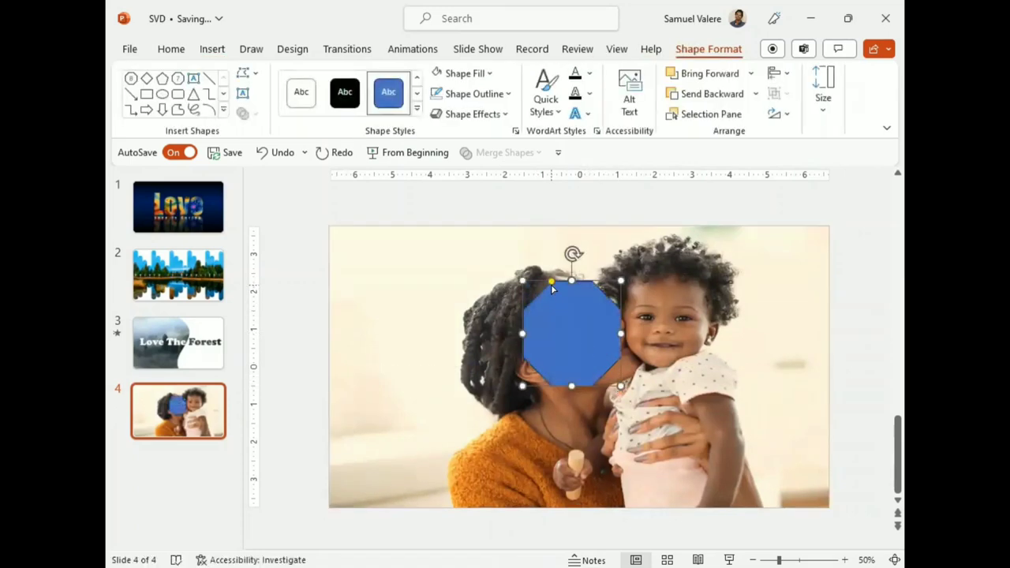
left_click_drag(551, 284, 526, 282)
left_click(537, 262)
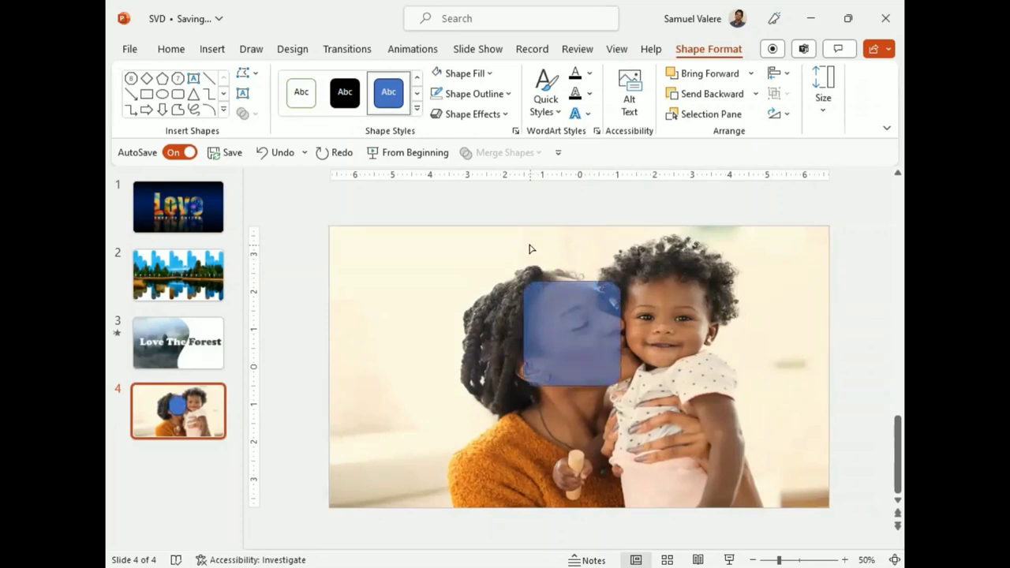
Step: Tilt the blue square and move it to the slide's top-right corner
key("Tab")
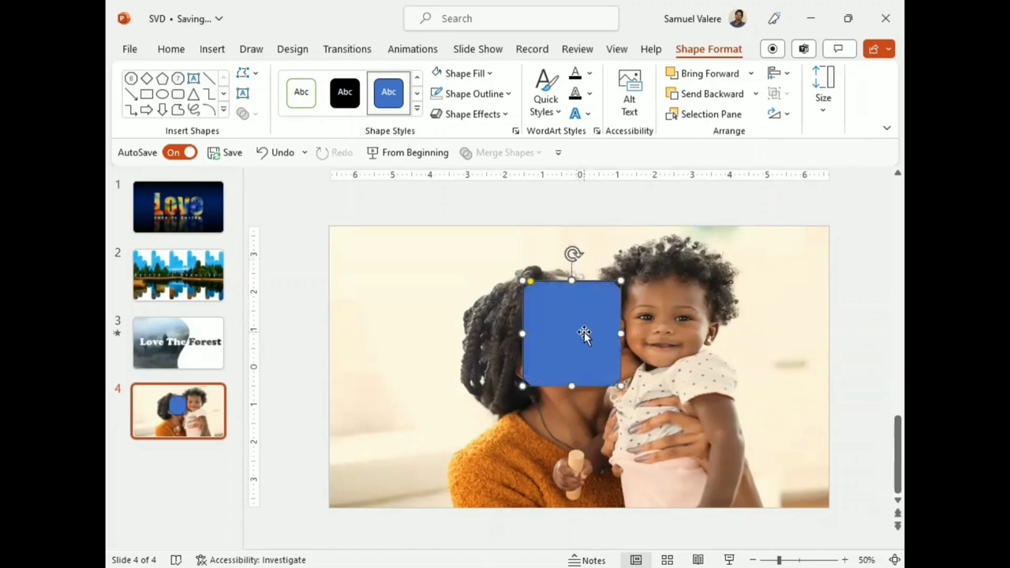
left_click_drag(582, 332, 702, 314)
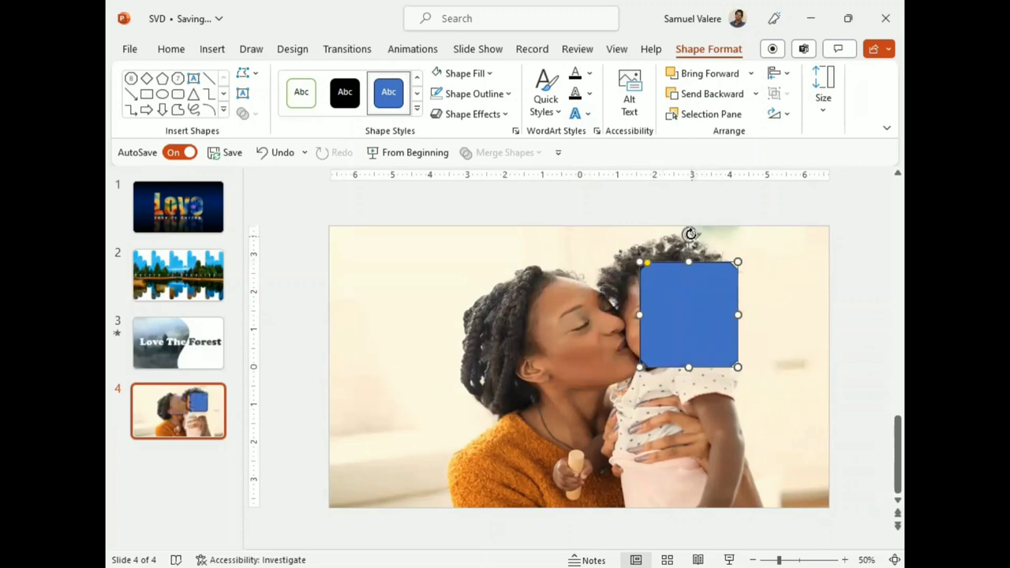
left_click_drag(689, 232, 723, 237)
left_click_drag(683, 305, 824, 241)
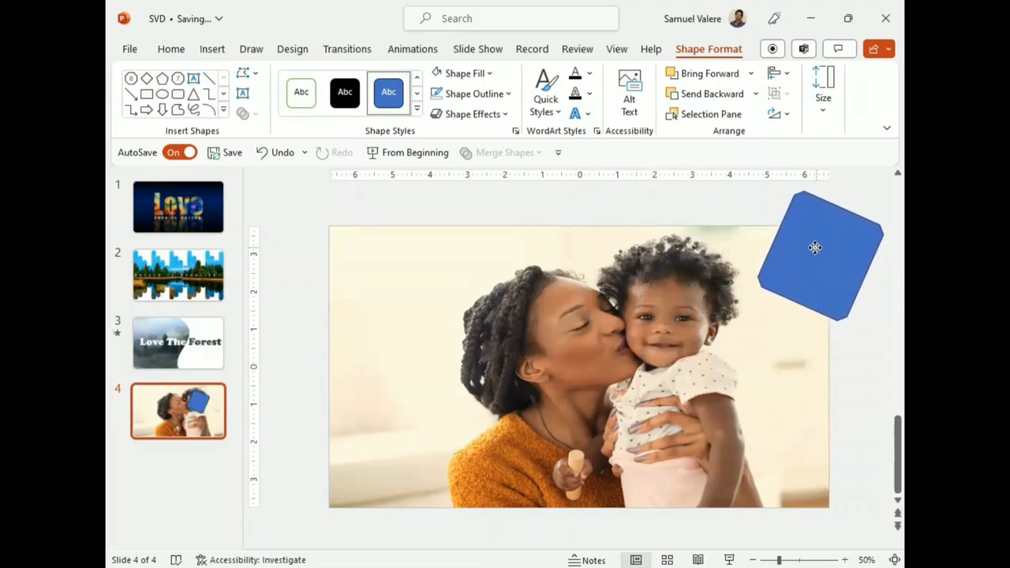
Step: Rotate the square slightly further at the top-right corner, undoing an extra nudge
left_click_drag(824, 241, 822, 241)
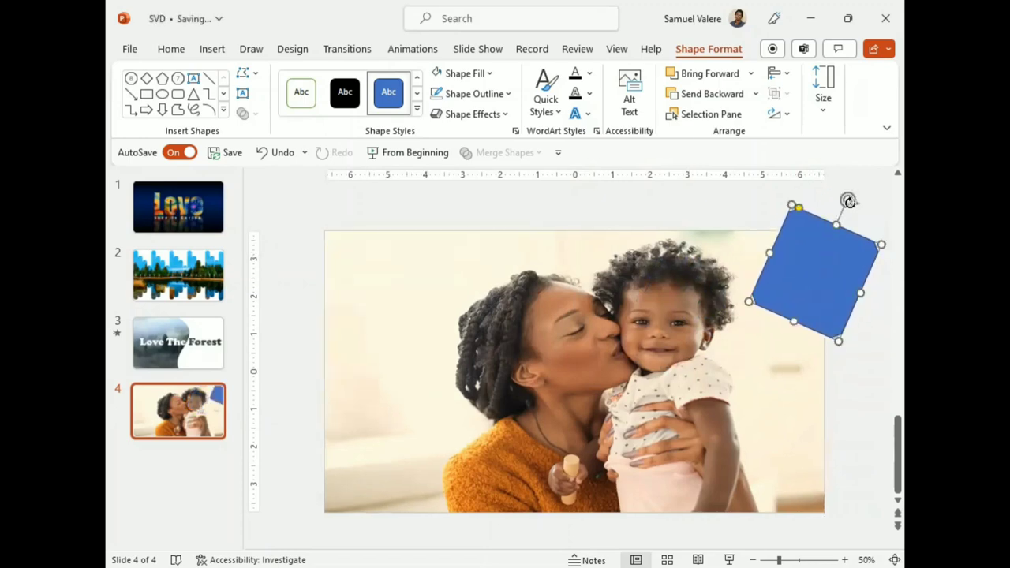
left_click_drag(847, 199, 850, 202)
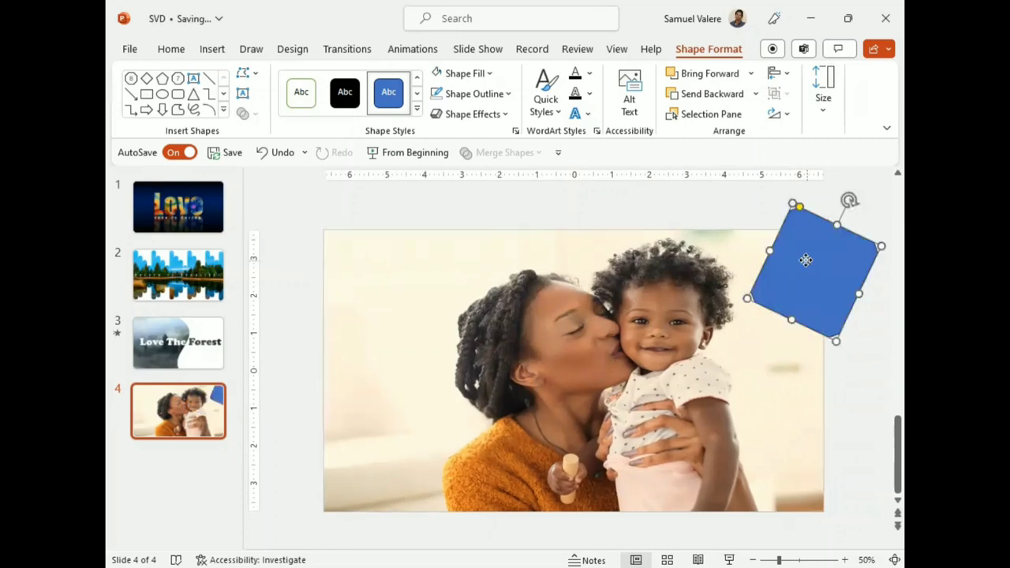
left_click_drag(805, 260, 814, 253)
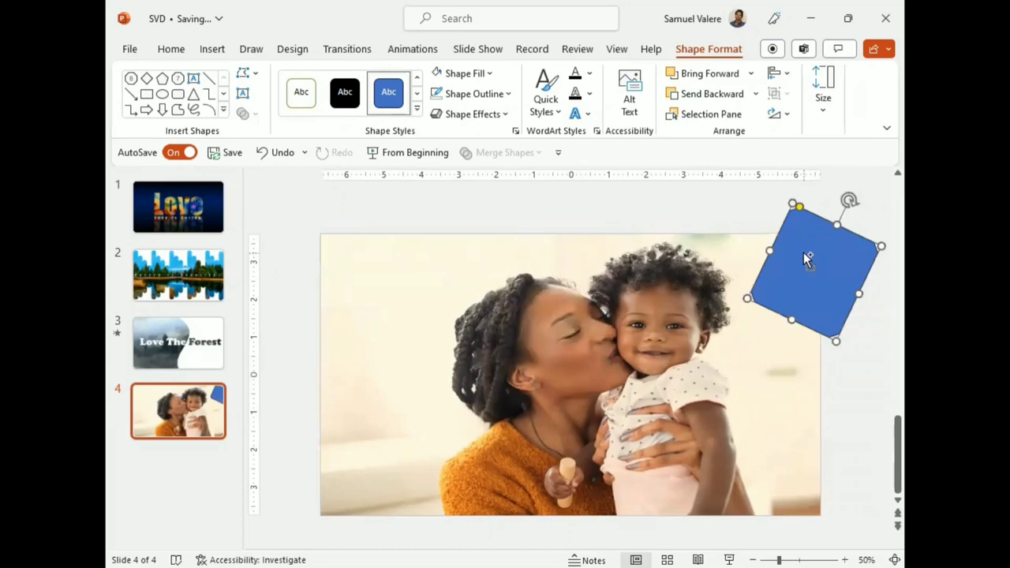
key("ctrl+z")
Step: Duplicate the square into a tile beneath it and a third tile beside the first
mouse_move(812, 277)
left_mouse_down()
mouse_move(790, 381)
mouse_move(773, 371)
left_mouse_up()
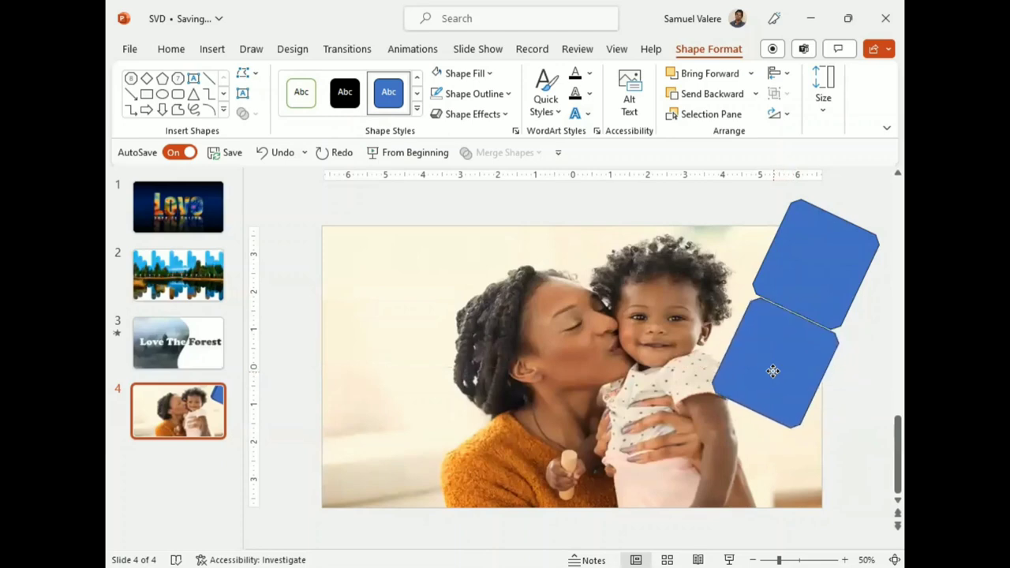
left_click_drag(773, 371, 780, 378)
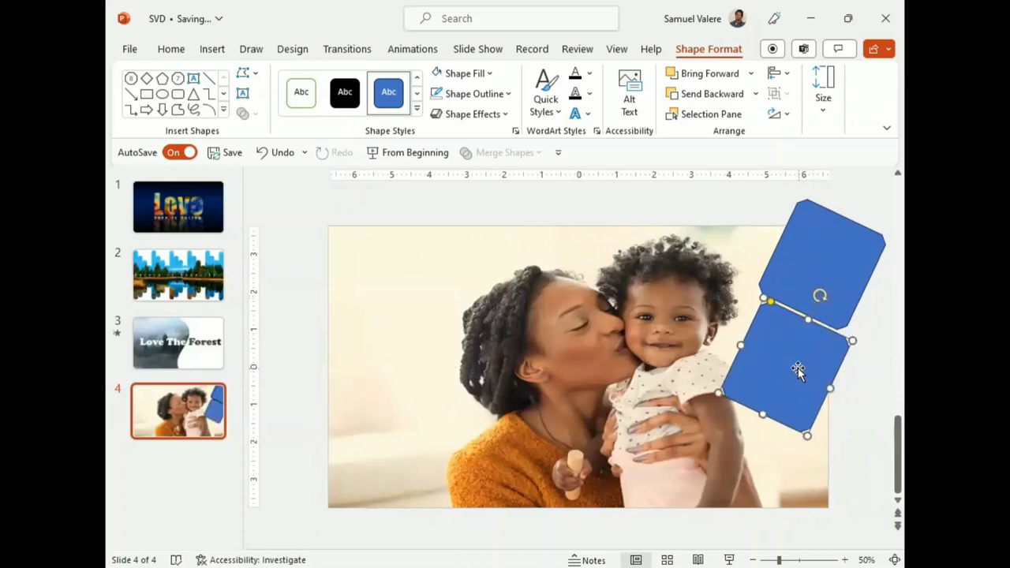
key("ctrl+d")
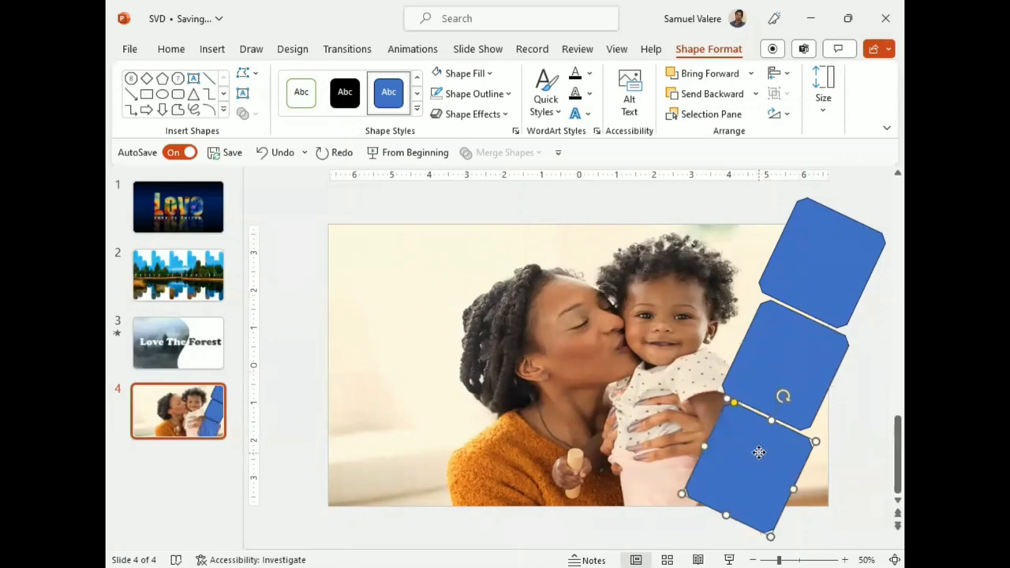
mouse_move(758, 452)
left_mouse_down()
mouse_move(706, 240)
mouse_move(741, 211)
left_mouse_up()
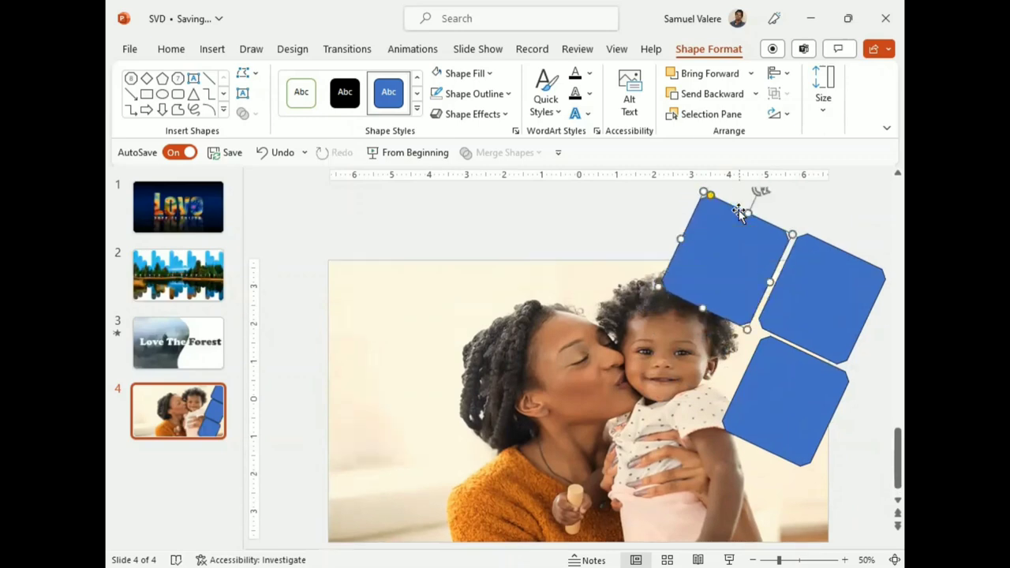
Step: Nudge the third tile up and right so it sits edge to edge with the first
key("Right")
key("Right")
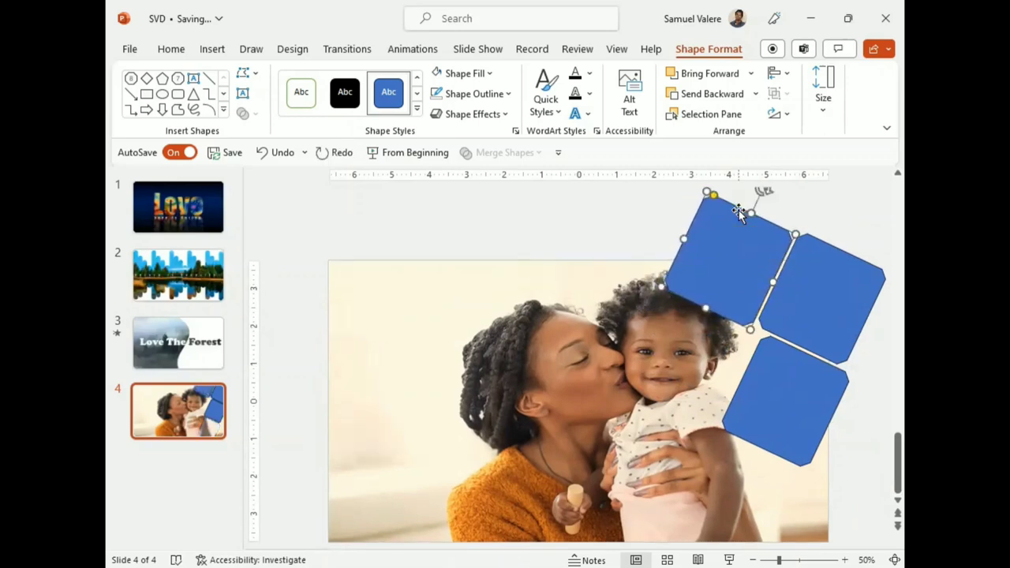
key("Up")
key("Up")
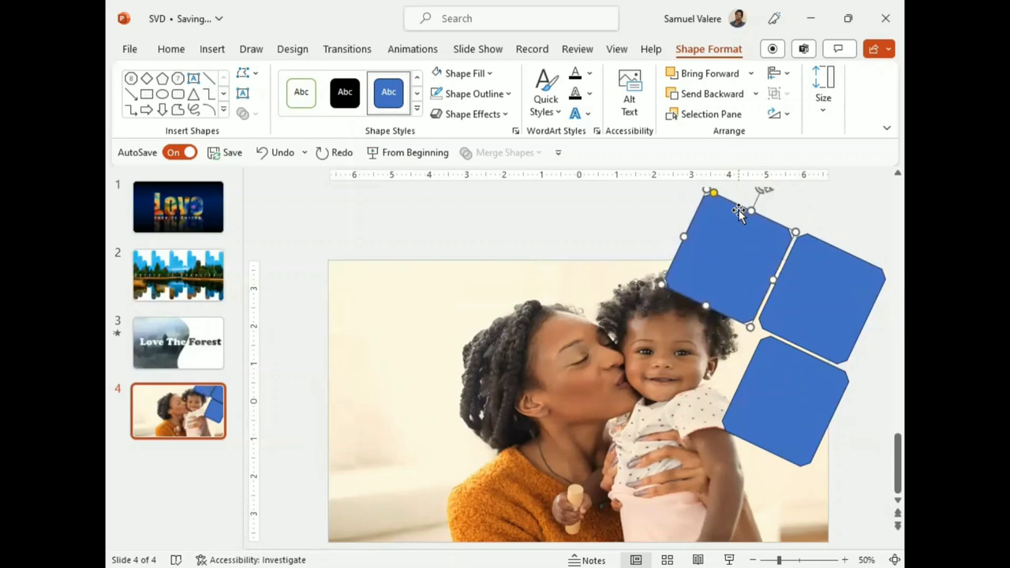
key("Up")
key("Up")
key("Right")
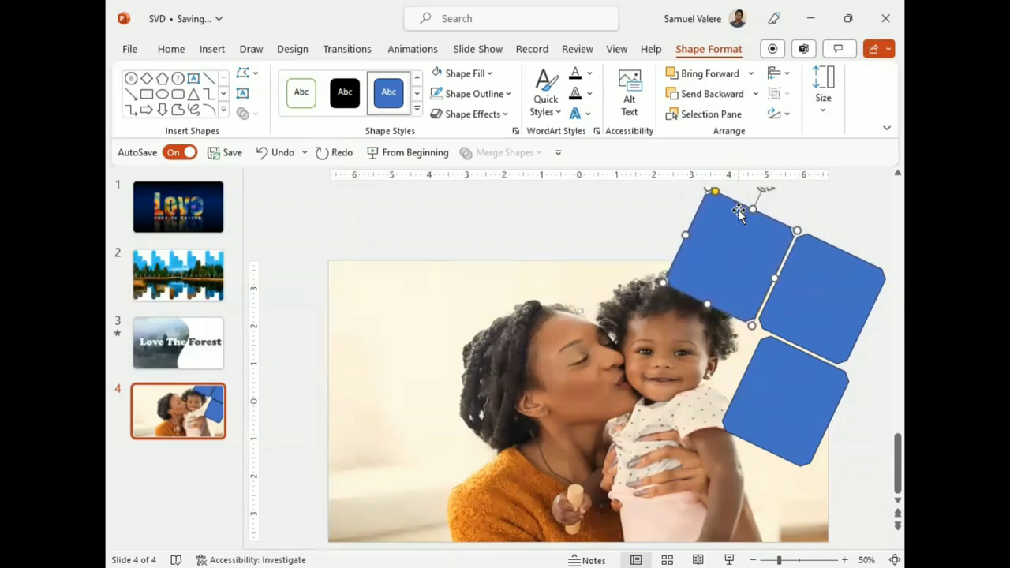
key("Up")
key("Right")
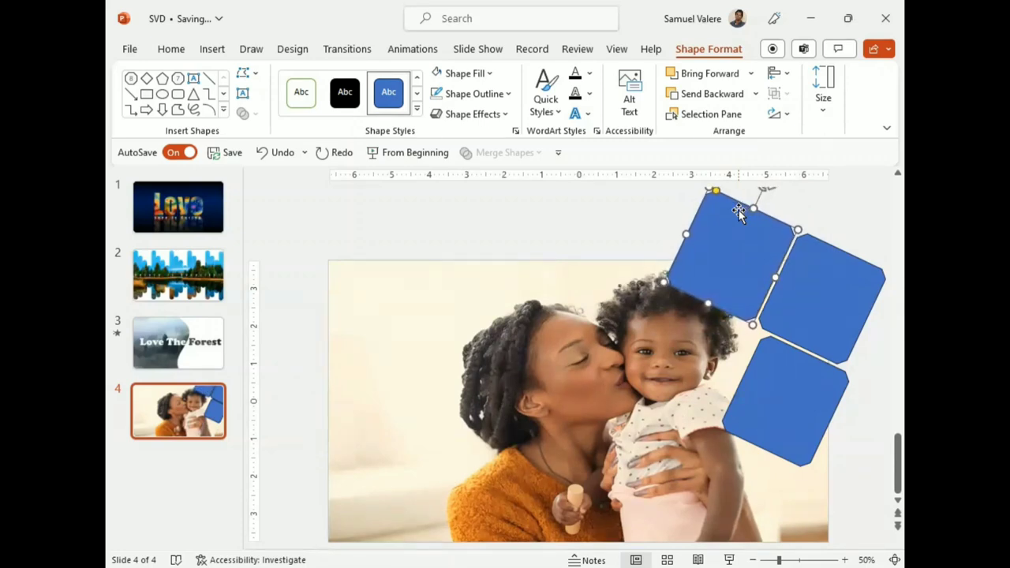
Step: Add a tile copy at the lower left and shift the lower-right tile right and down
mouse_move(729, 257)
left_mouse_down()
mouse_move(675, 382)
mouse_move(651, 482)
left_mouse_up()
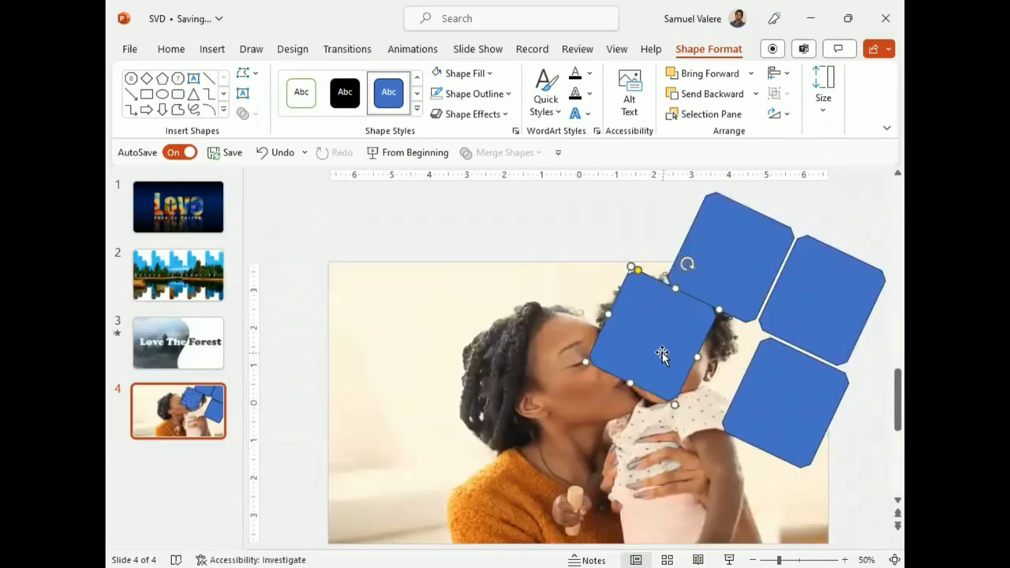
left_click_drag(661, 350, 698, 371)
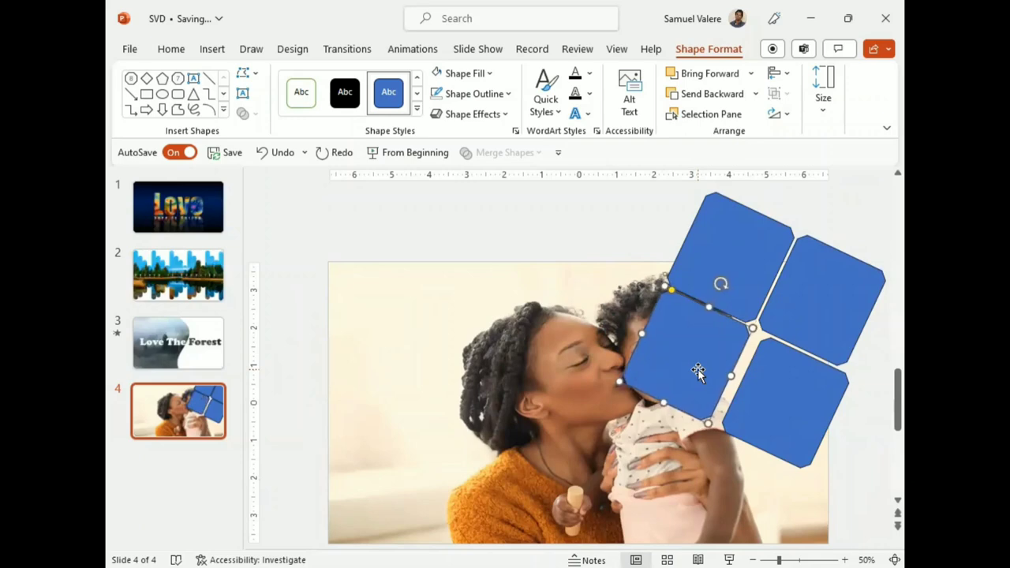
left_click(776, 400)
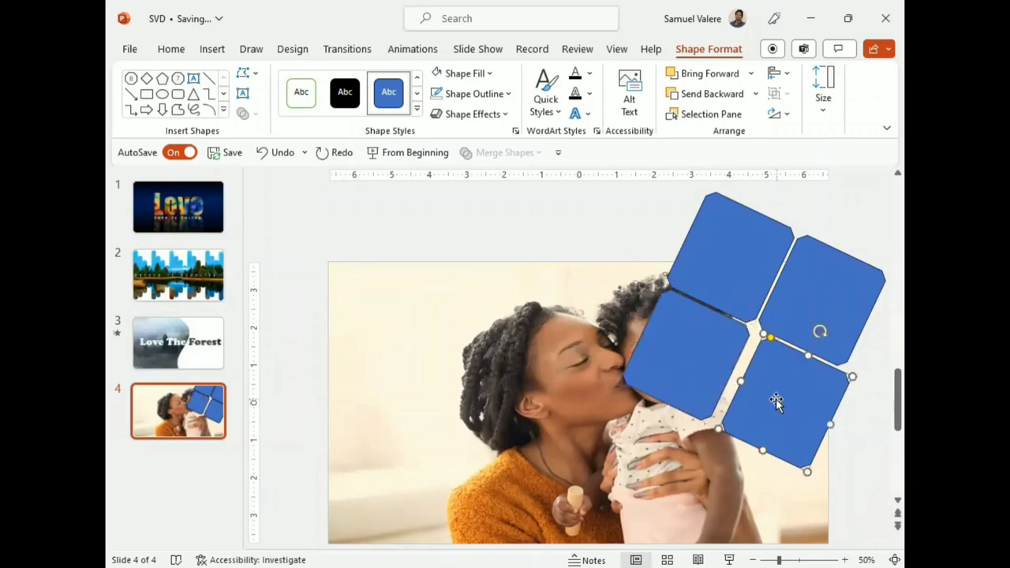
left_click_drag(776, 400, 805, 408)
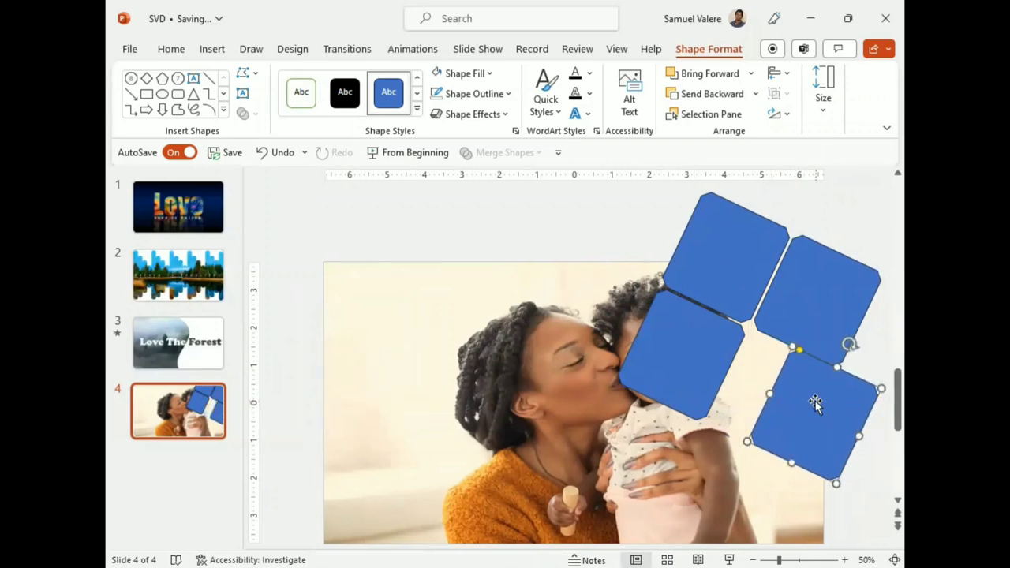
left_click_drag(809, 417, 826, 426)
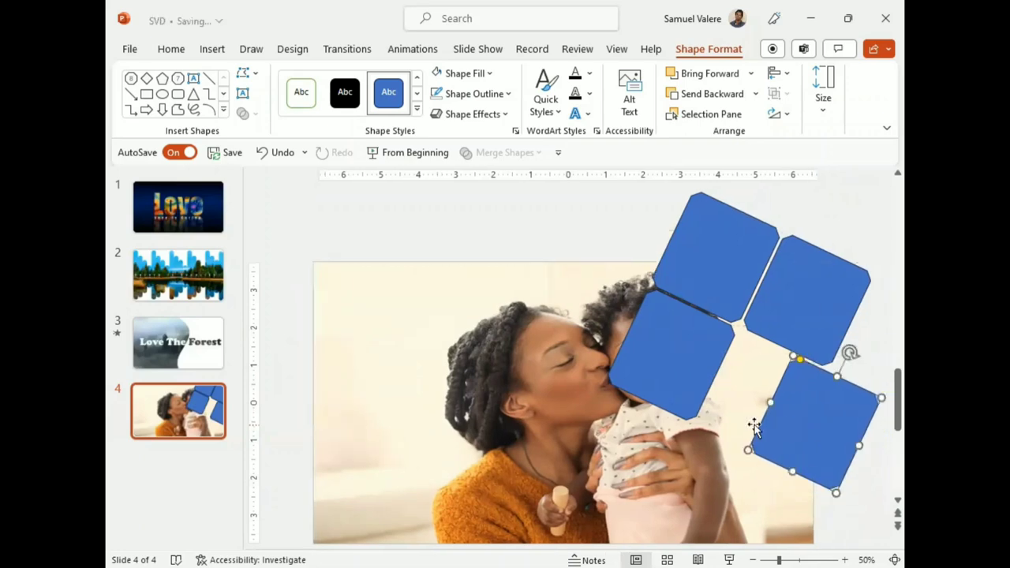
Step: Realign the lower-row tiles, undoing a misplaced move of the middle-left tile
left_click(694, 376)
mouse_move(683, 365)
left_mouse_down()
mouse_move(671, 361)
mouse_move(748, 392)
left_mouse_up()
key("ctrl+z")
left_click(805, 413)
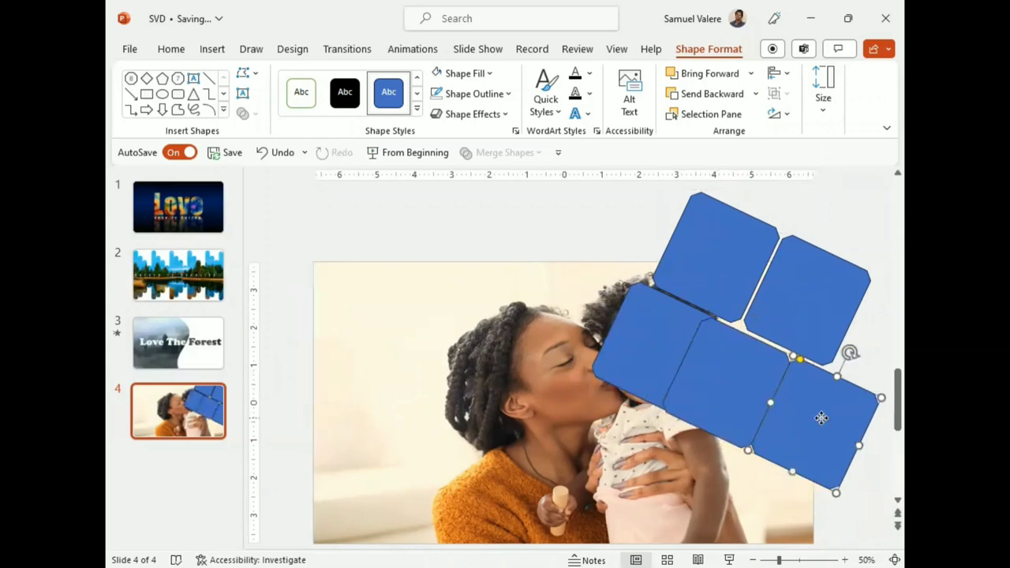
left_click_drag(822, 419, 842, 423)
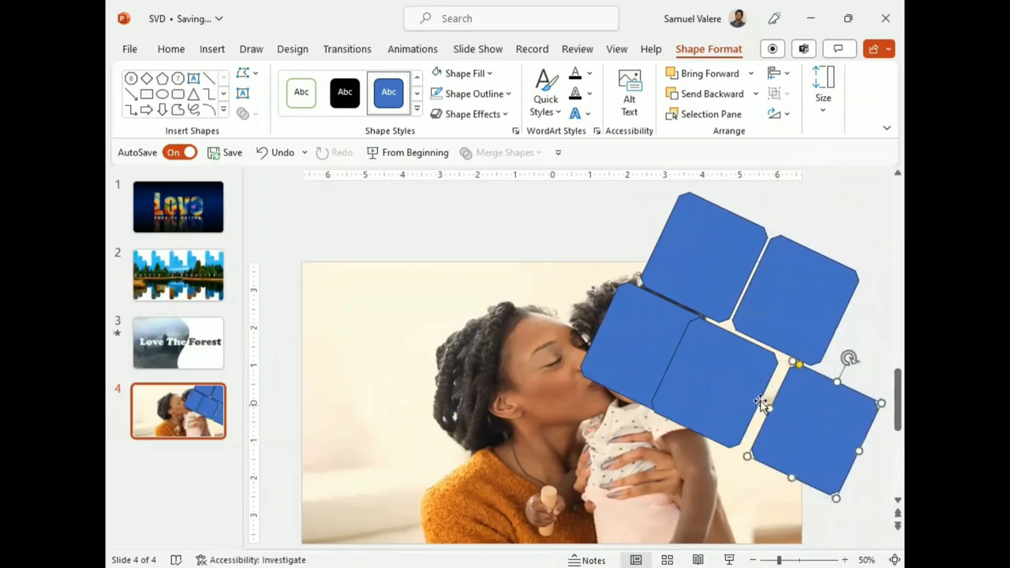
left_click(737, 387)
left_click_drag(733, 384, 751, 390)
left_click(654, 354)
mouse_move(644, 338)
left_mouse_down()
mouse_move(638, 329)
mouse_move(661, 342)
left_mouse_up()
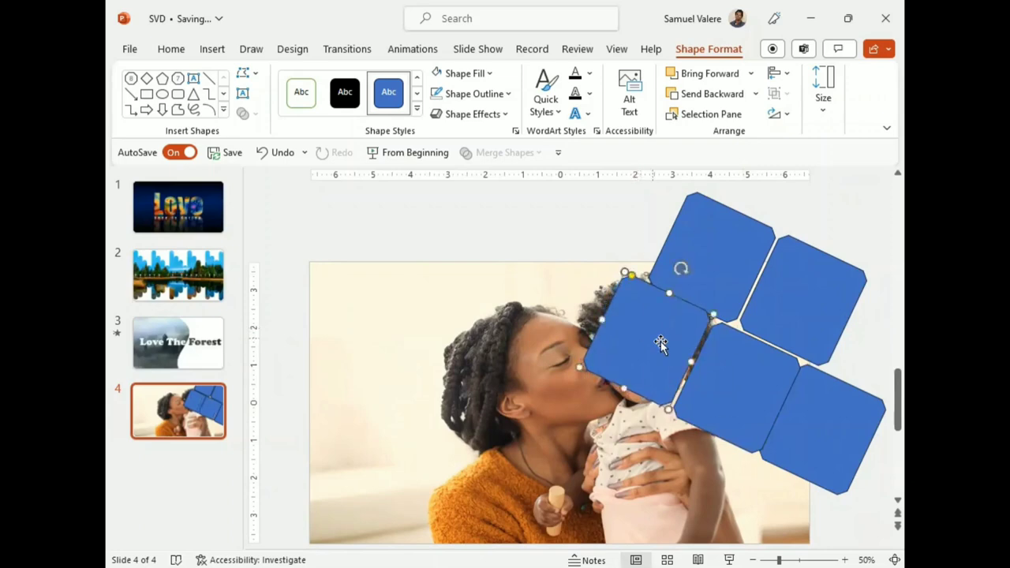
Step: Fine-tune the lower row's middle, right and left tiles to even out the gaps
left_click(724, 377)
left_click_drag(725, 375, 721, 374)
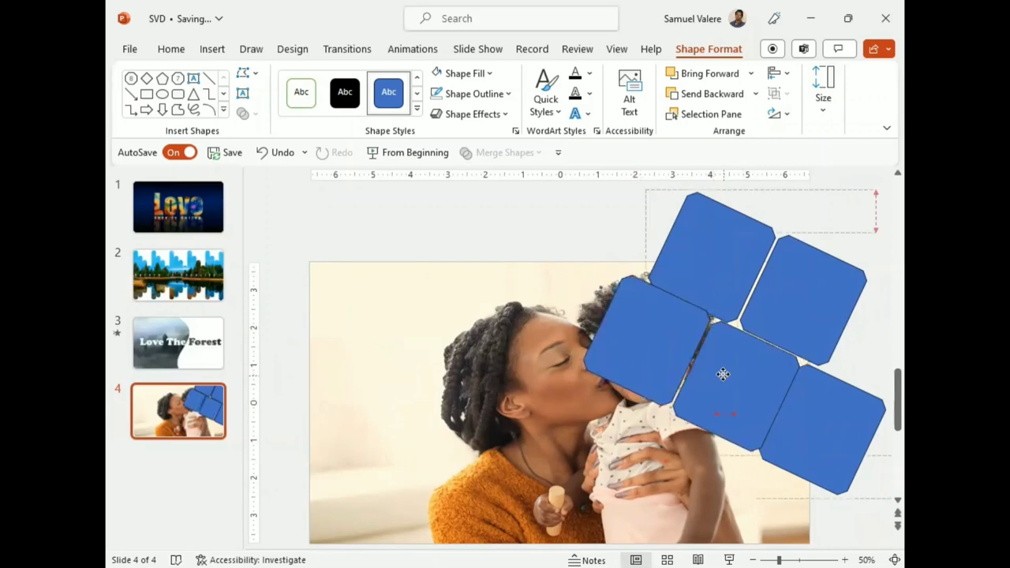
left_click(807, 413)
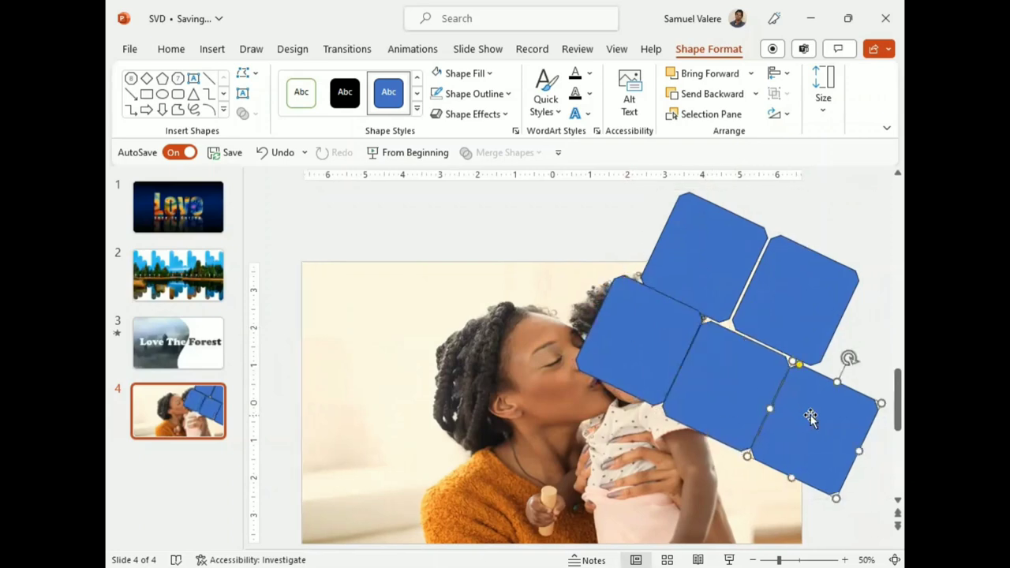
left_click_drag(812, 417, 822, 418)
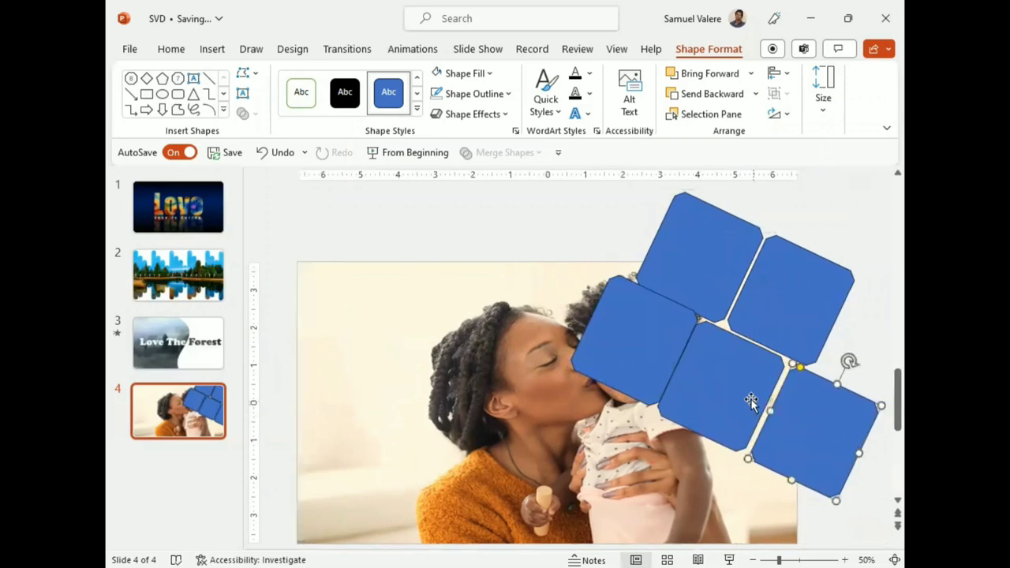
left_click(745, 397)
left_click_drag(745, 395, 748, 397)
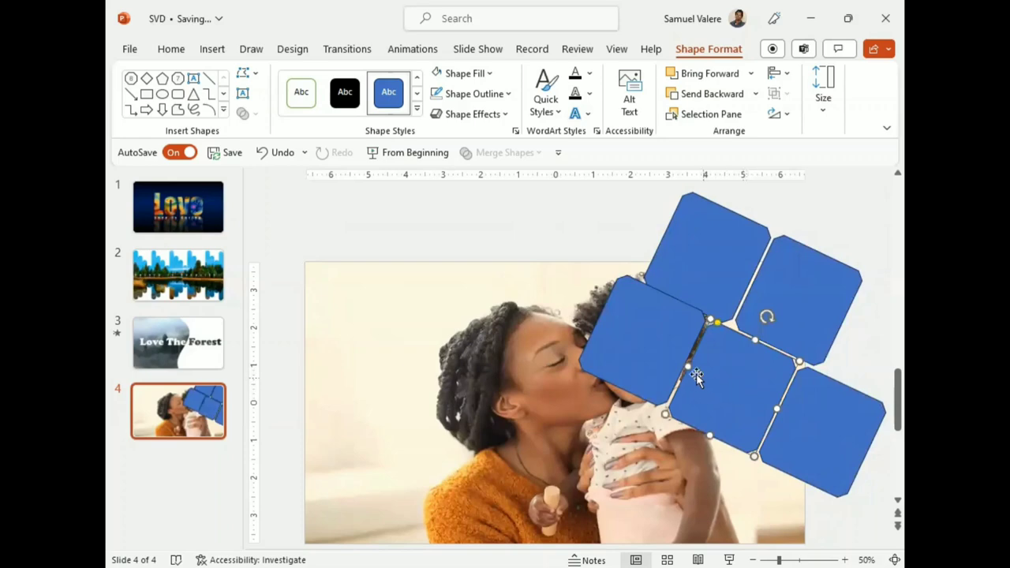
left_click(651, 353)
key("ctrl+z")
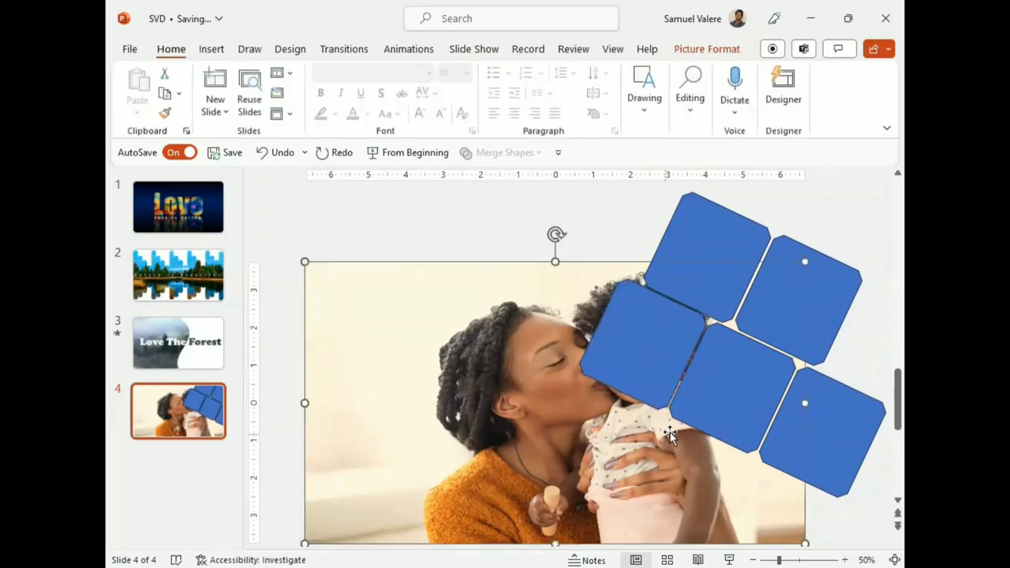
left_click(643, 341)
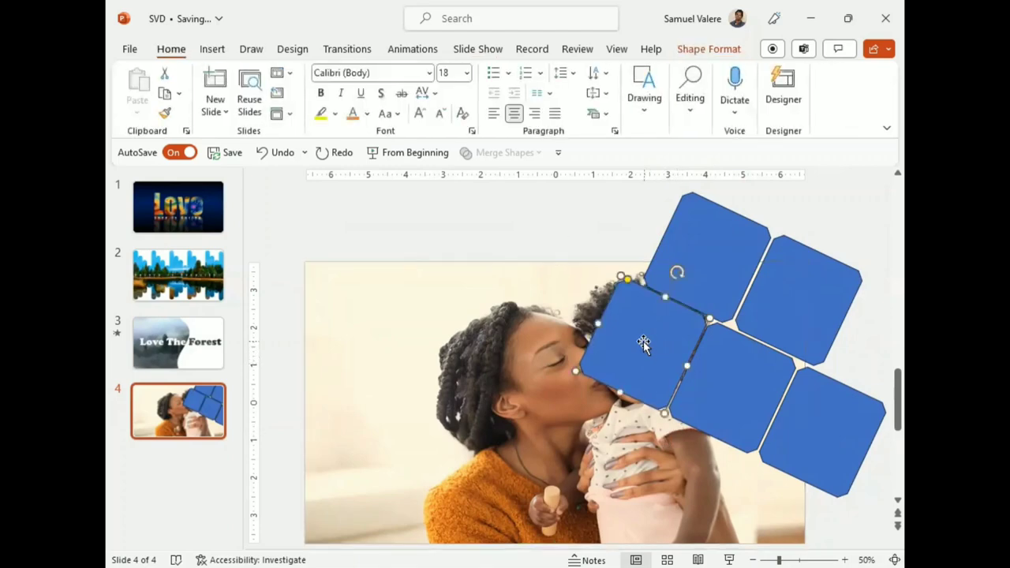
key("Left")
key("Down")
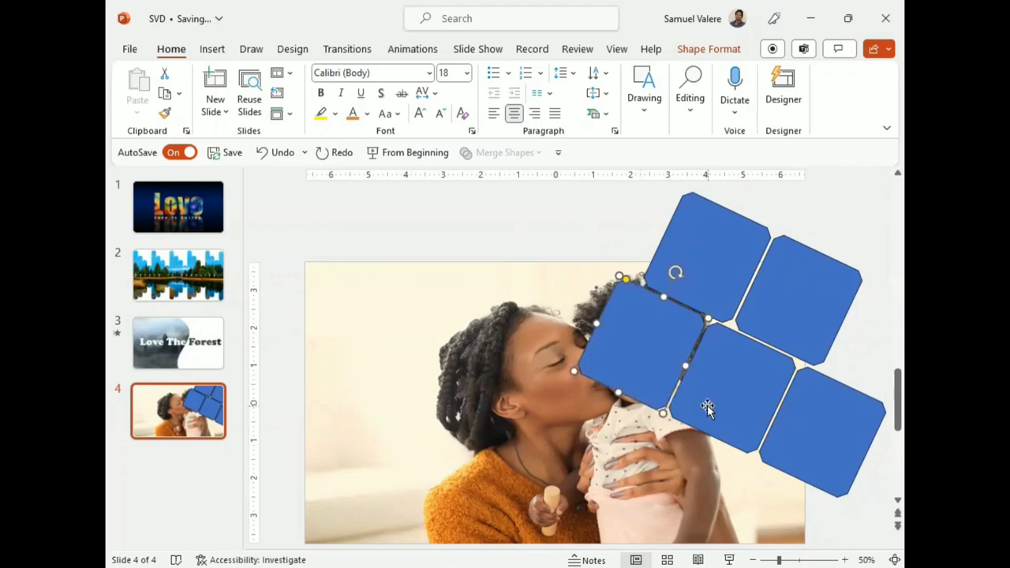
Step: Duplicate a tile and fit the copy at the grid's upper left
key("Right")
key("Right")
key("Down")
key("Down")
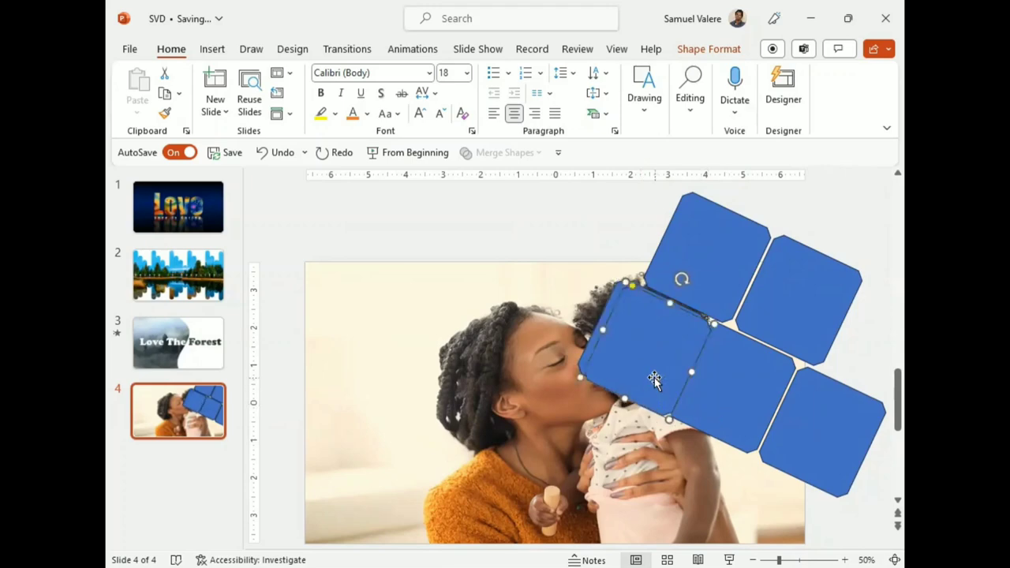
left_click_drag(649, 372, 563, 292)
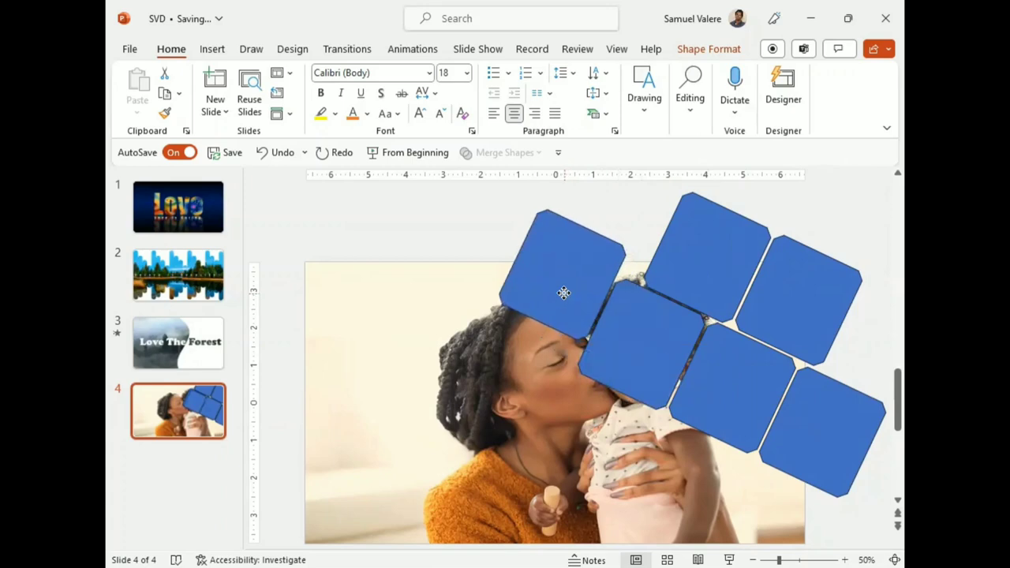
left_click_drag(564, 293, 561, 304)
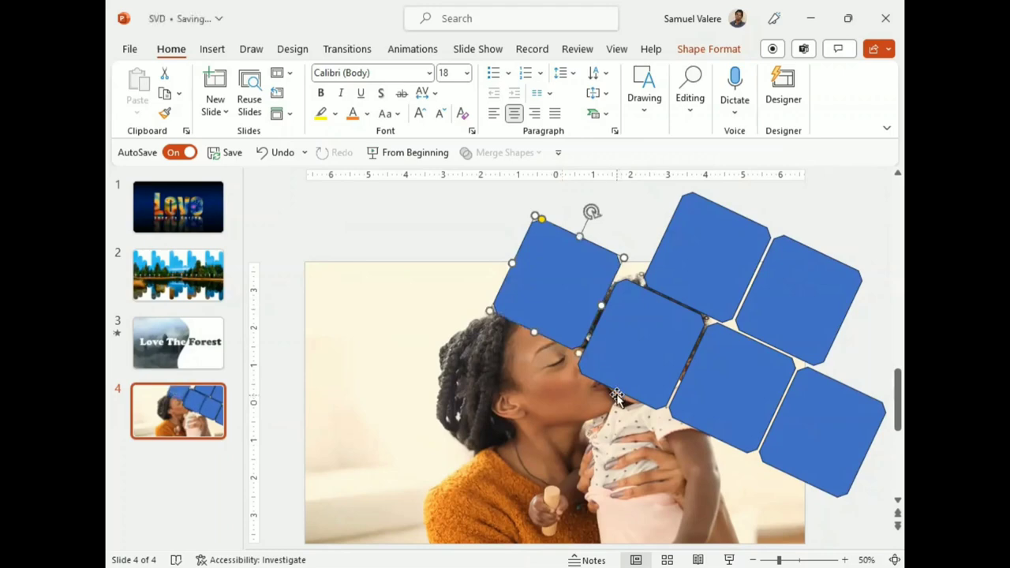
Step: Pull a tile copy down and fit it below the lower row, undoing extra nudges
scroll(643, 387, "down", 1)
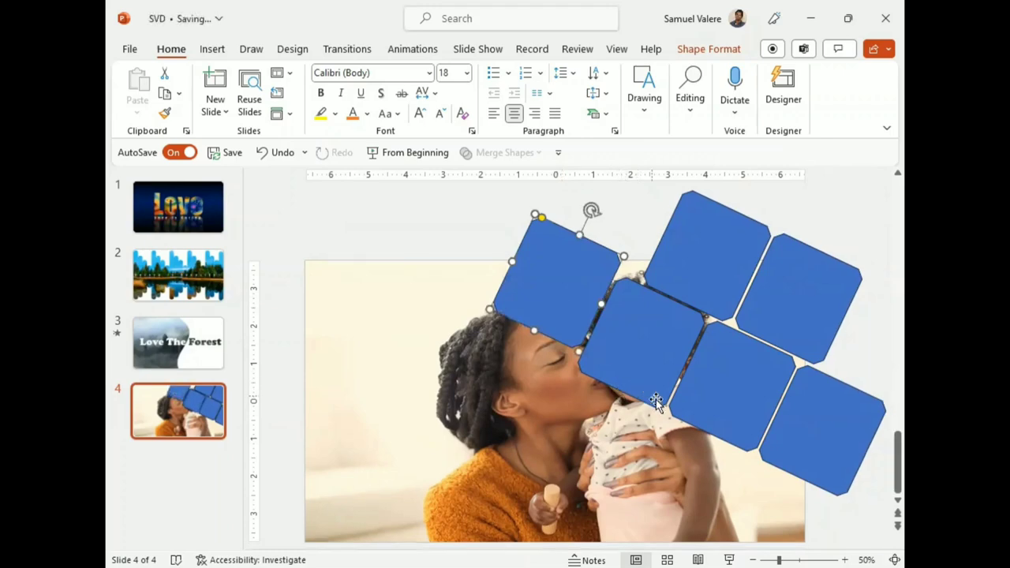
left_click(711, 420)
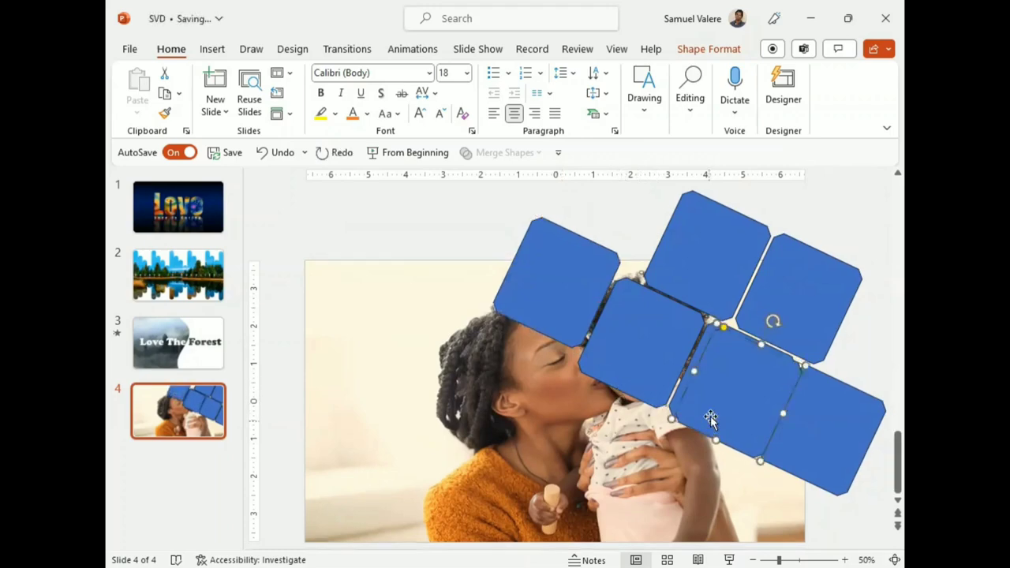
mouse_move(711, 419)
left_mouse_down()
mouse_move(729, 509)
mouse_move(753, 543)
left_mouse_up()
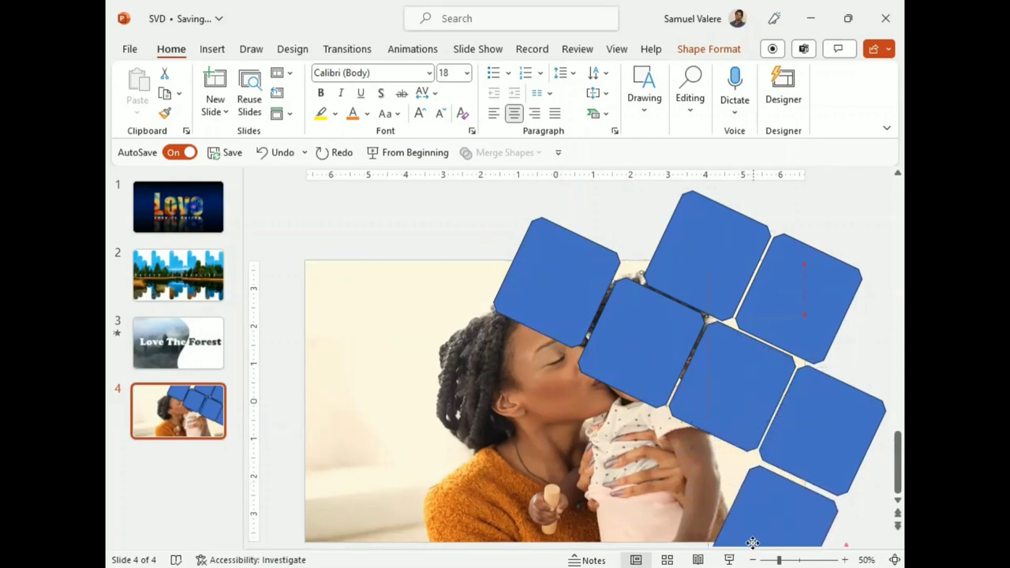
left_click_drag(753, 543, 753, 543)
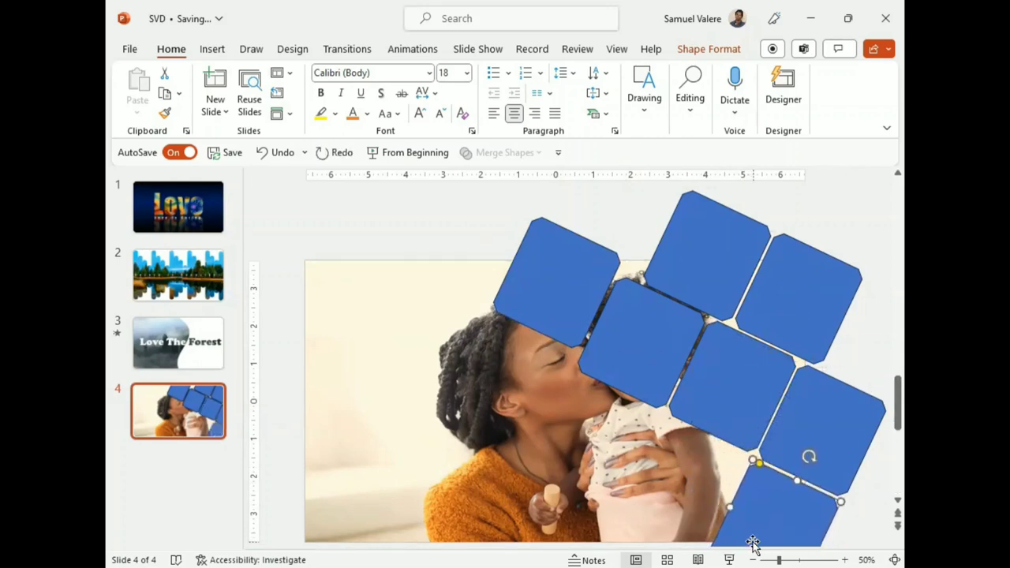
mouse_move(752, 543)
left_mouse_down()
mouse_move(761, 489)
mouse_move(692, 451)
mouse_move(695, 438)
left_mouse_up()
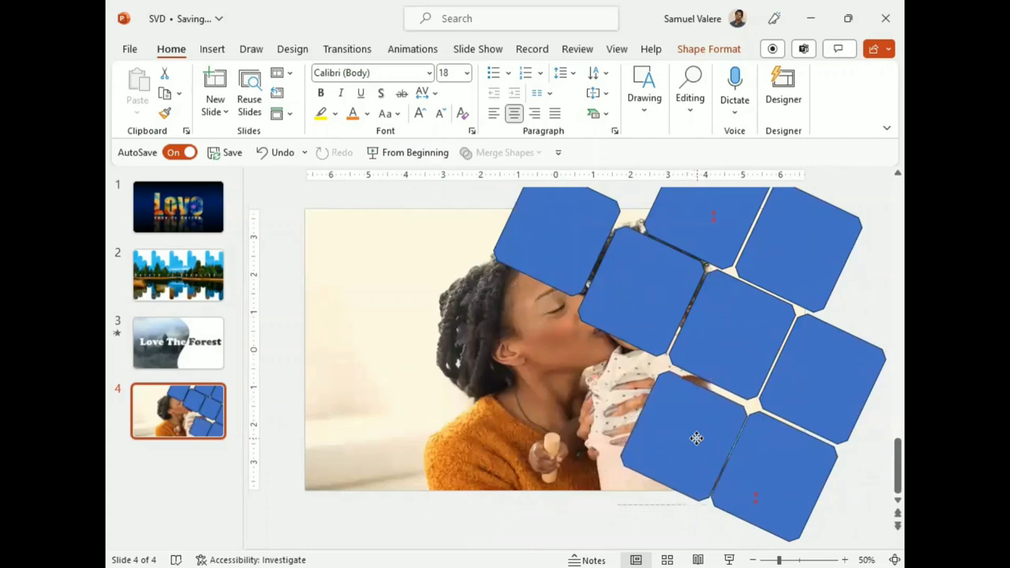
left_click_drag(694, 438, 694, 439)
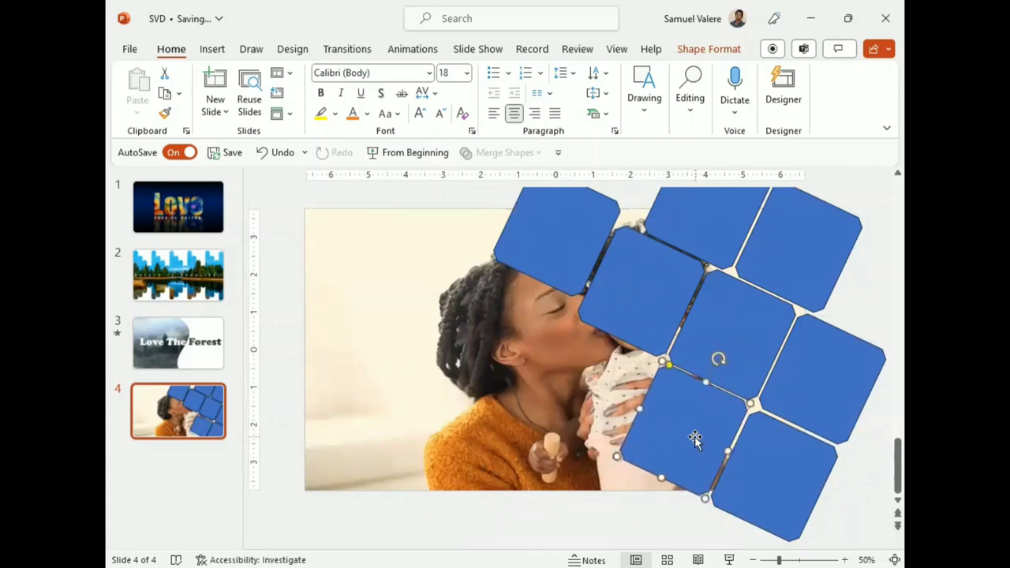
key("ctrl+z")
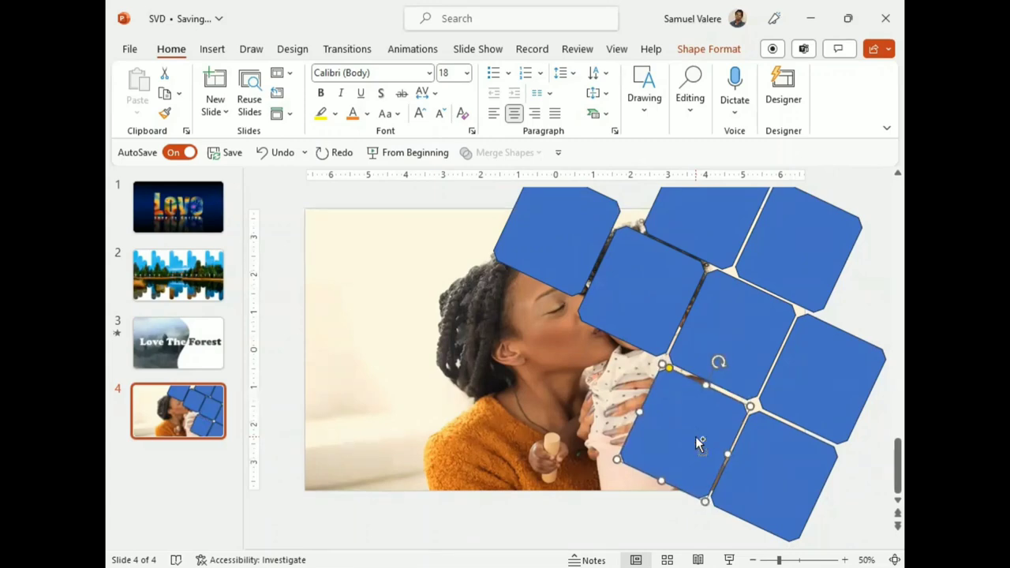
key("ctrl+z")
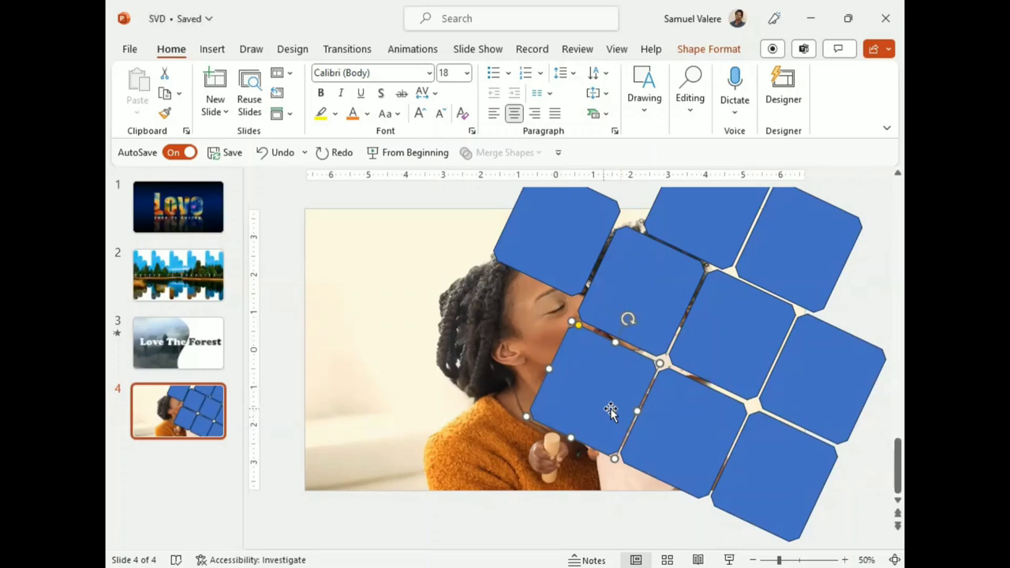
Step: Copy another tile and align it at the slide's bottom edge beneath the grid
left_click_drag(610, 408, 523, 342)
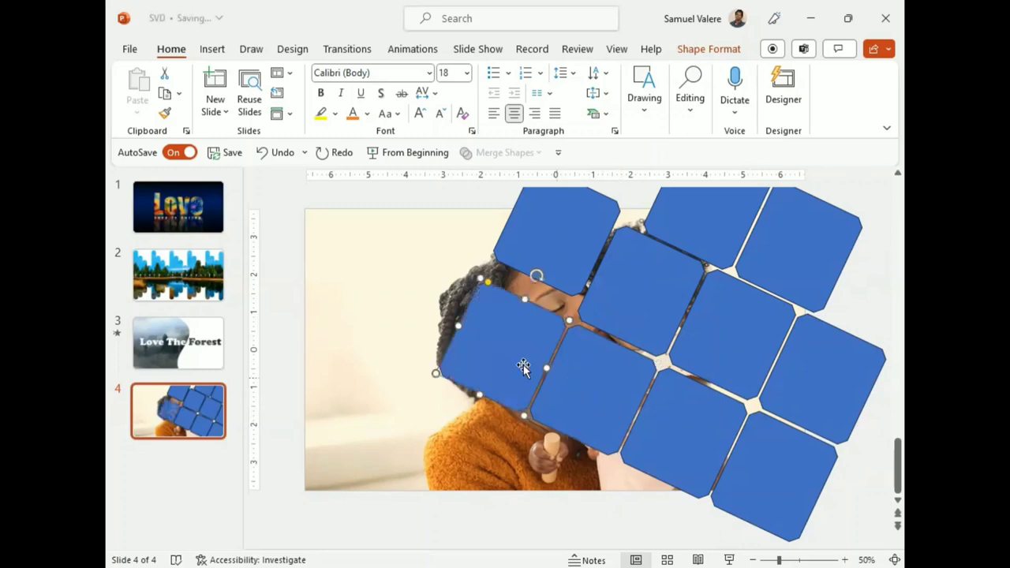
mouse_move(523, 400)
left_mouse_down()
mouse_move(564, 512)
mouse_move(617, 523)
left_mouse_up()
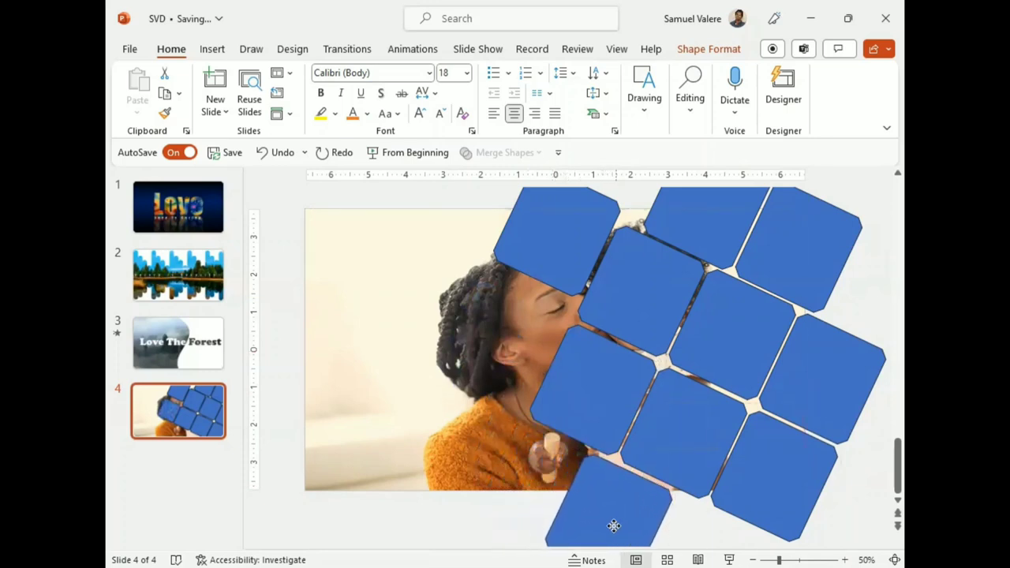
left_click_drag(618, 523, 635, 532)
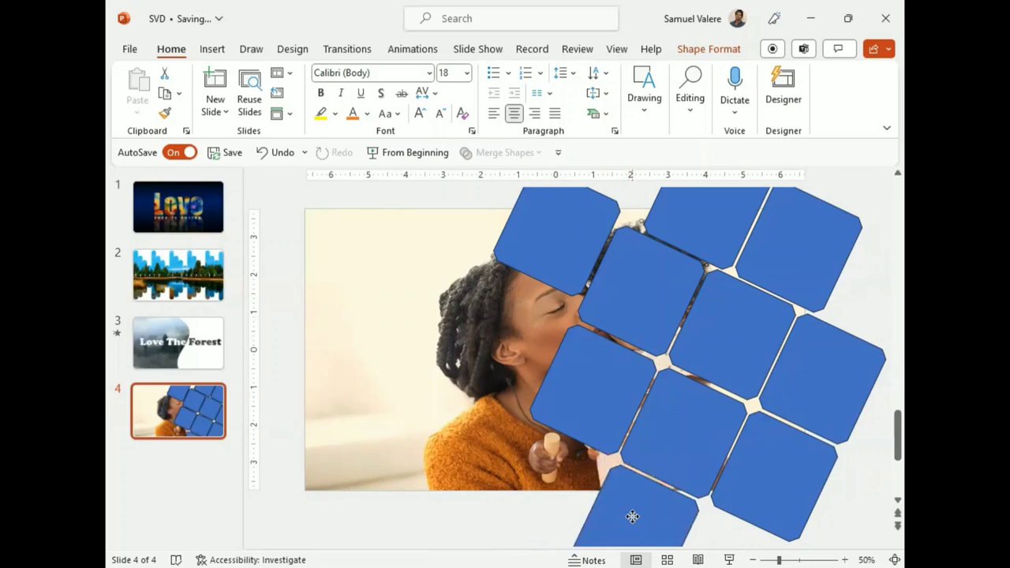
left_click(632, 516)
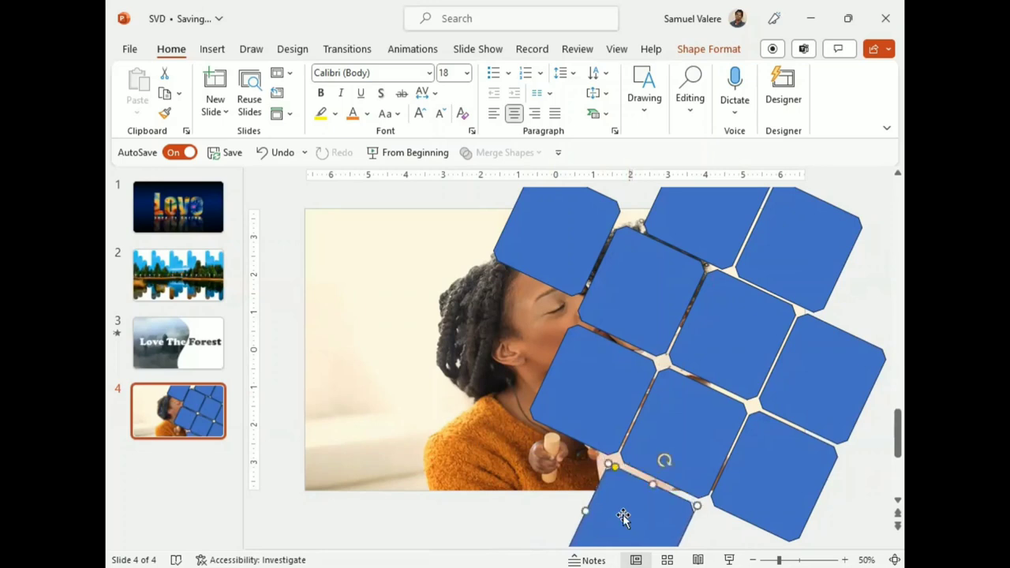
Step: Select the mother-and-baby photo together with every blue tile
left_click(406, 304)
left_click(538, 260)
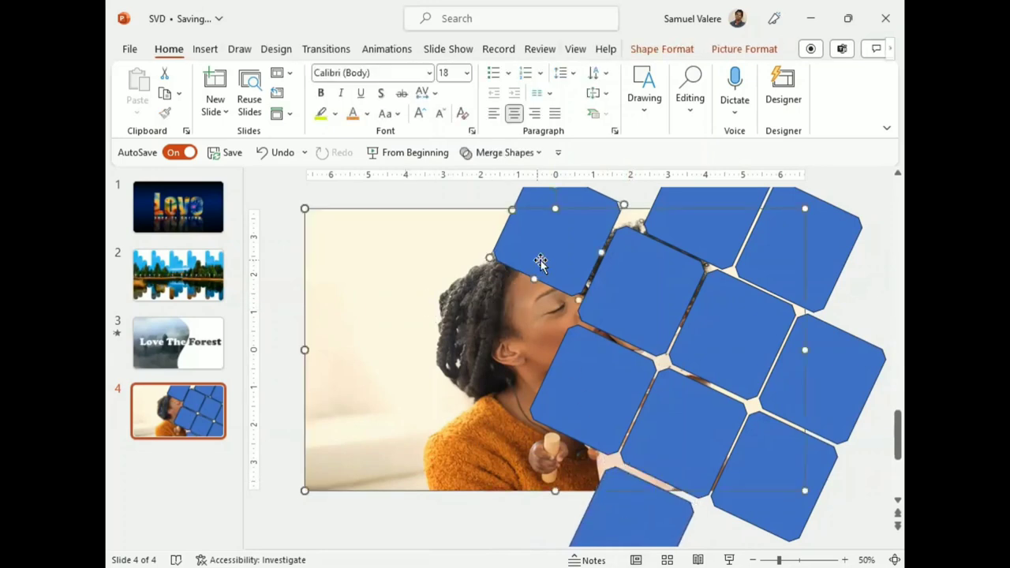
left_click(670, 266, "shift")
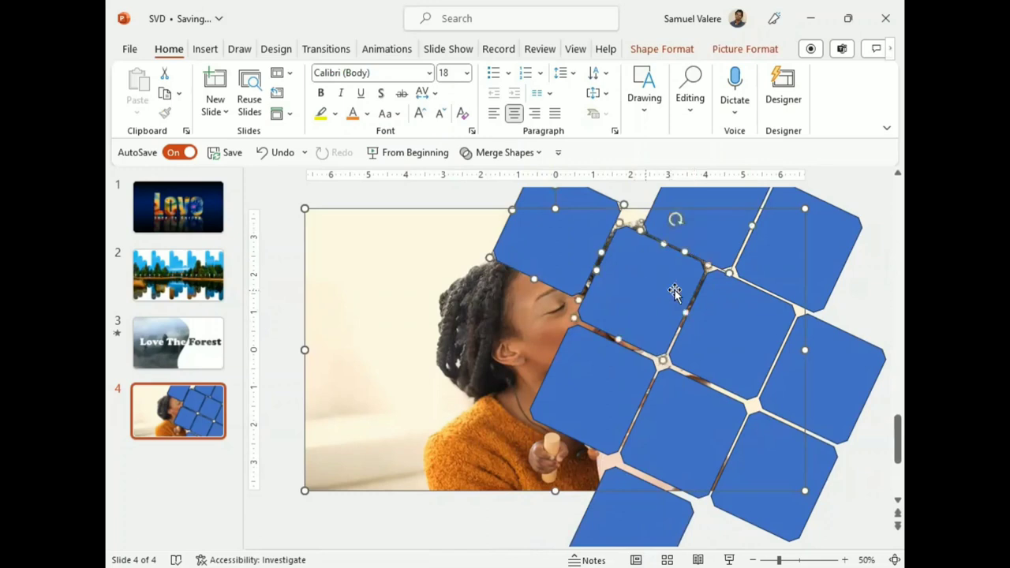
left_click(819, 245, "shift")
left_click(746, 320, "shift")
left_click(604, 396, "shift")
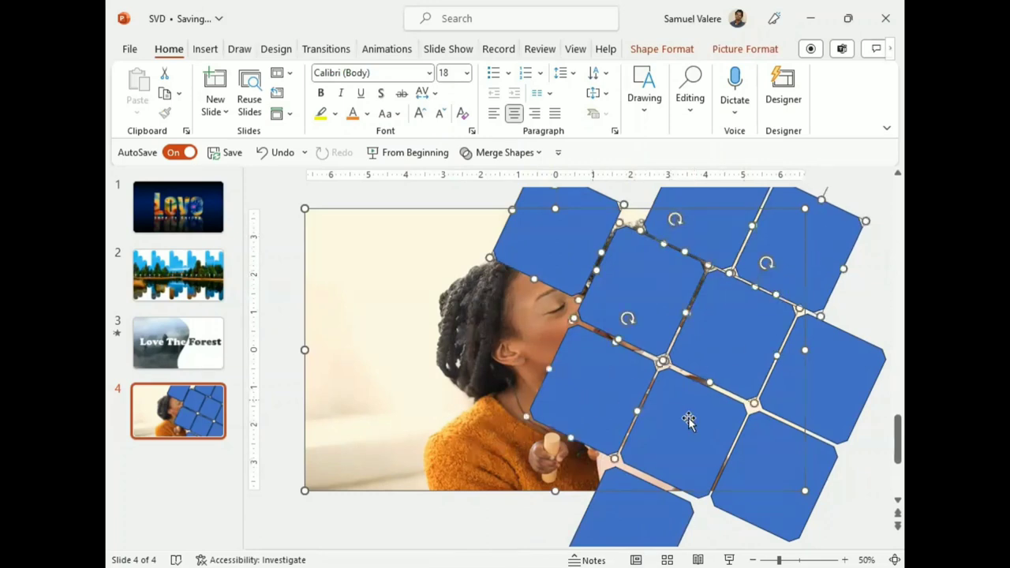
left_click(704, 423, "shift")
left_click(775, 452, "shift")
left_click(848, 388, "shift")
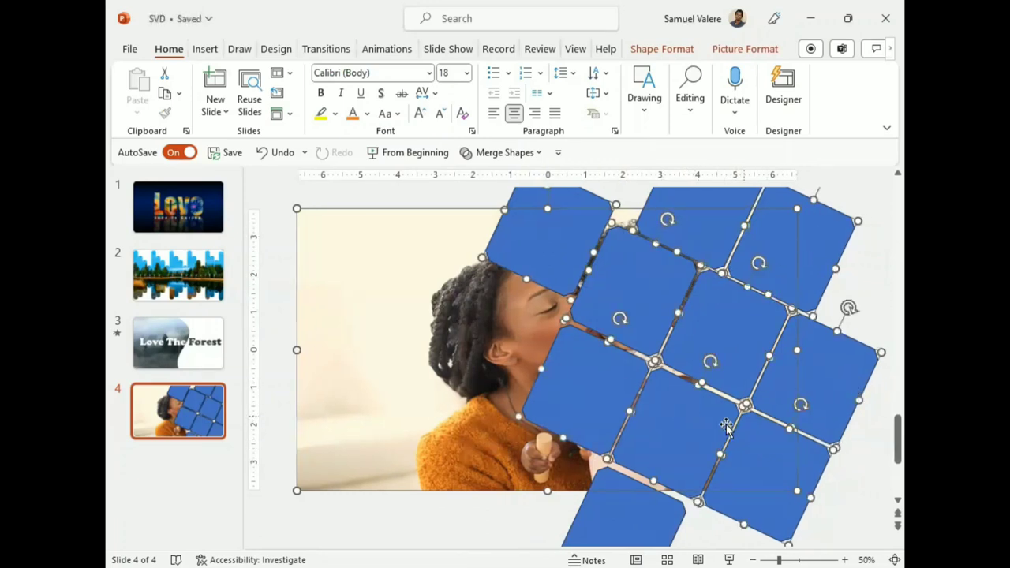
left_click(628, 517, "shift")
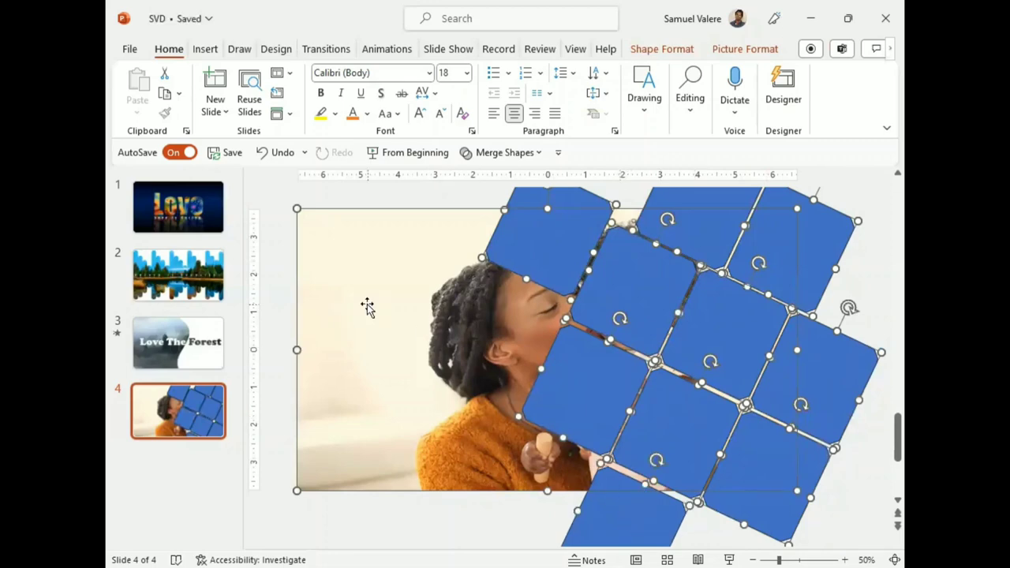
Step: Apply the Fragment merge to cut the photo along the tile outlines
left_click(655, 49)
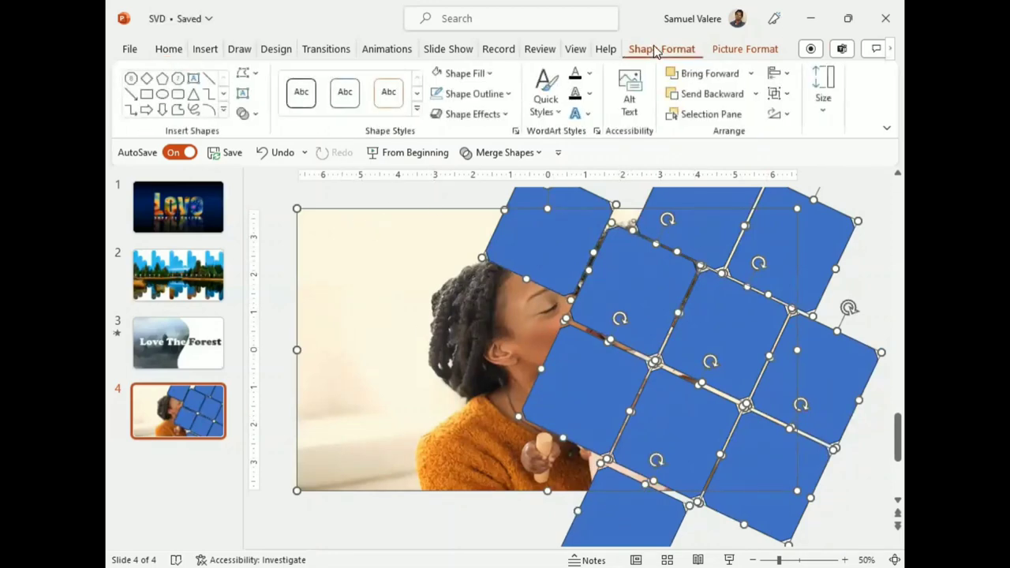
left_click(259, 114)
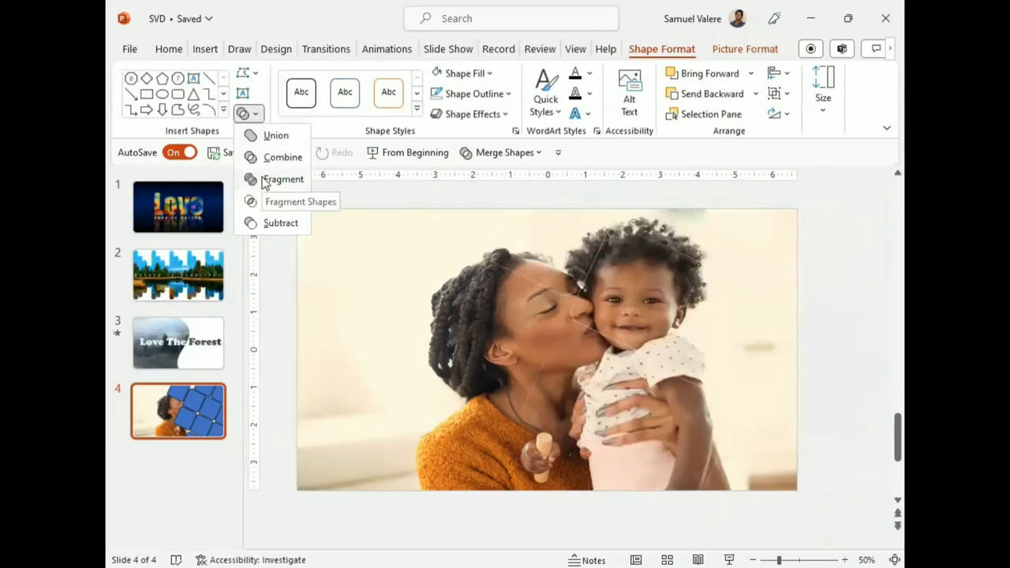
left_click(272, 179)
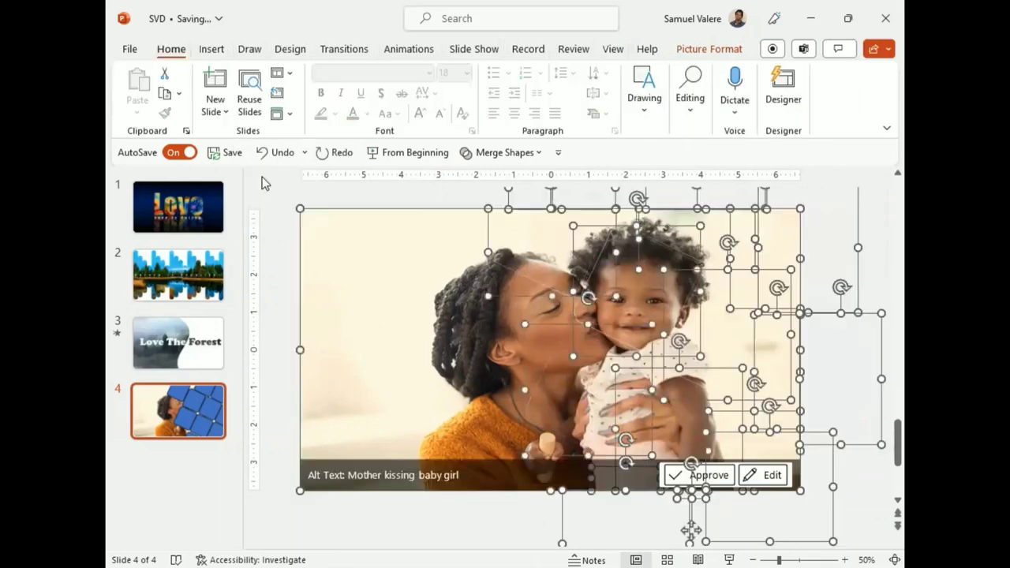
Step: Recolor the large background photo fragment Blue-Gray, Text color 2 Dark
left_click(352, 198)
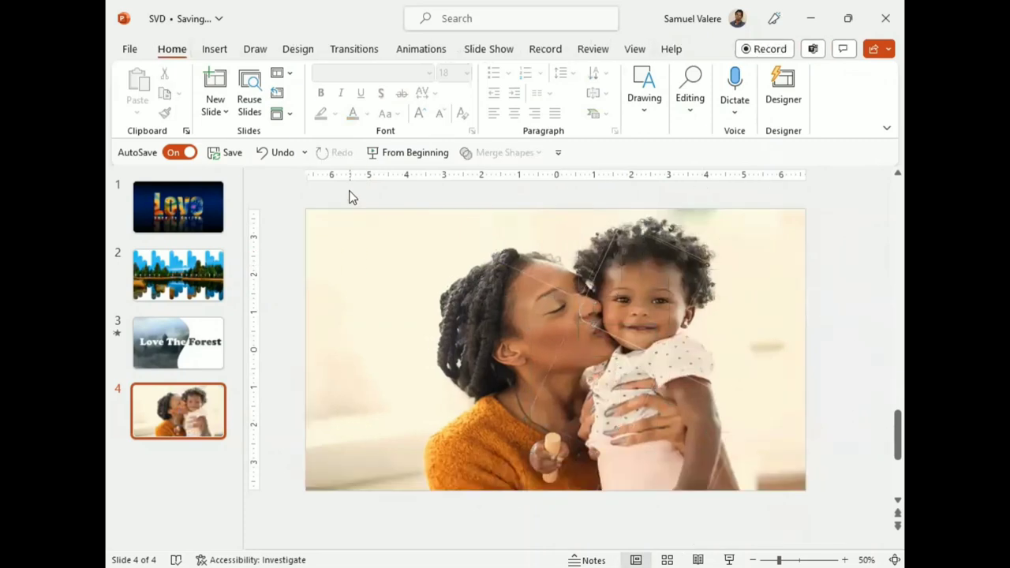
left_click(364, 311)
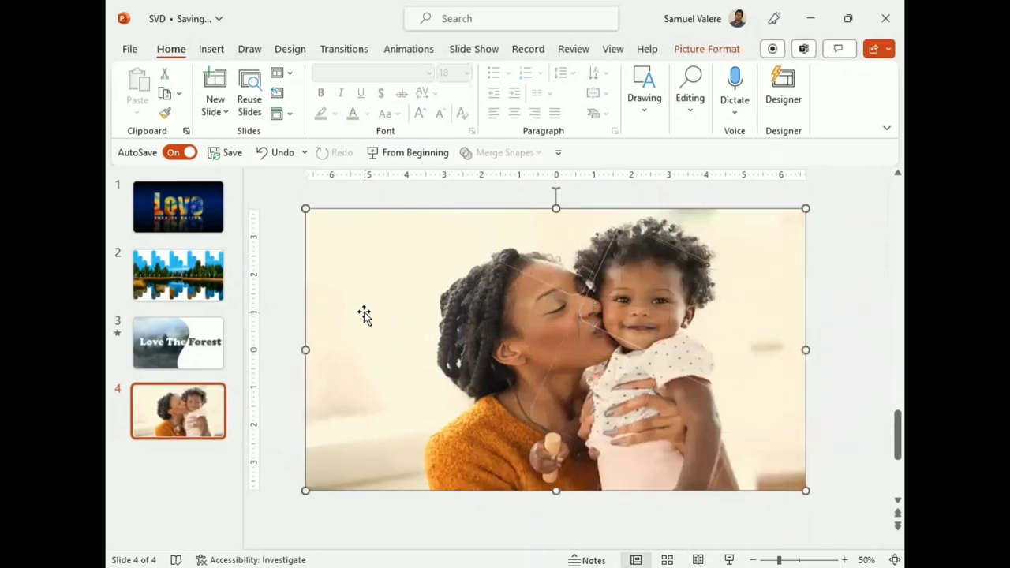
left_click(695, 51)
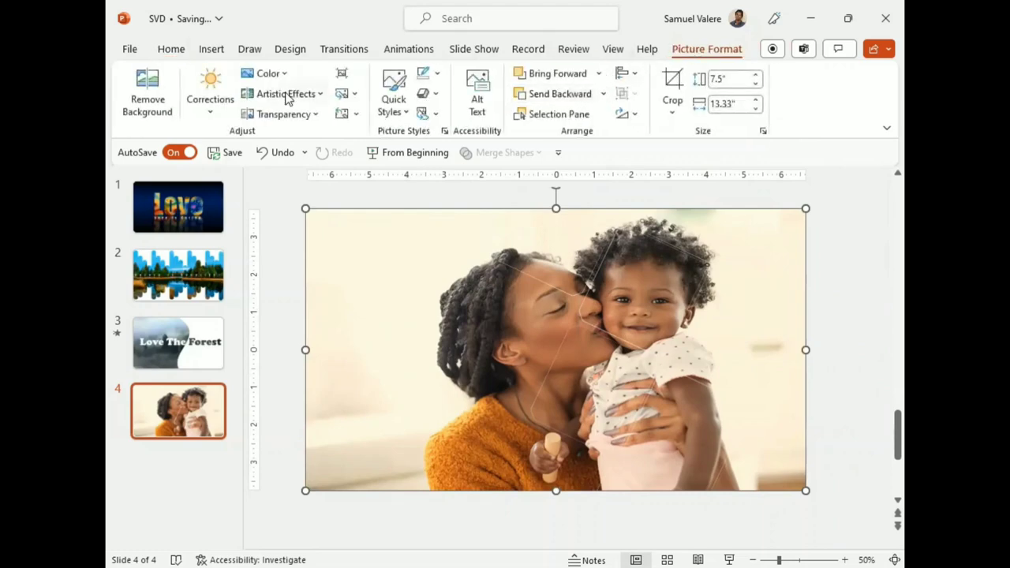
left_click(283, 75)
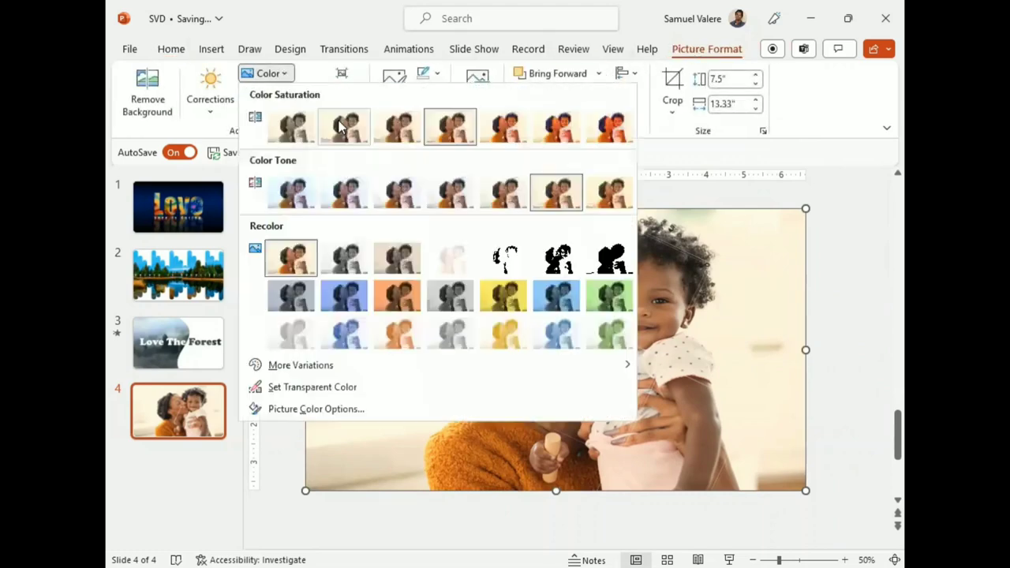
left_click(292, 306)
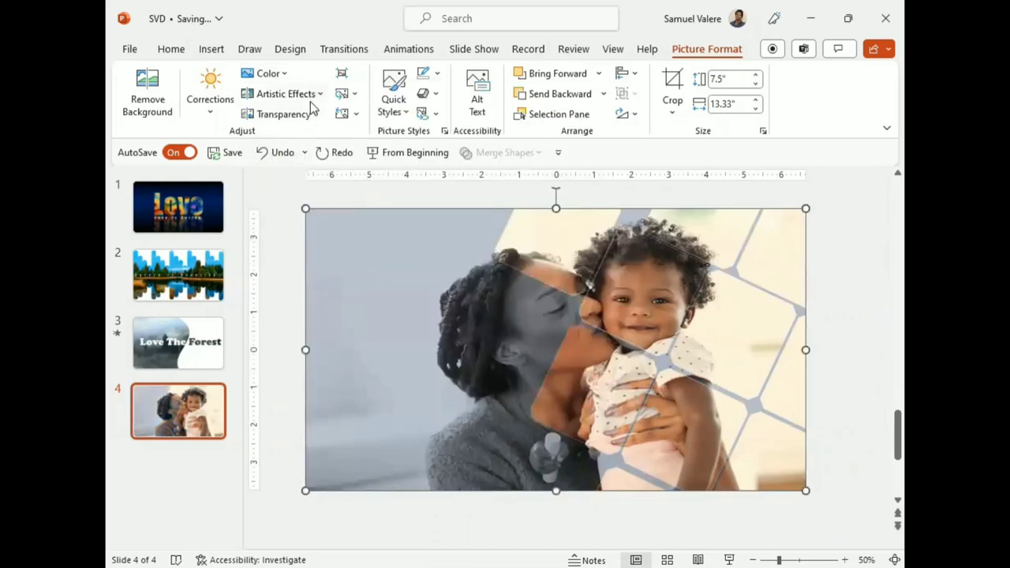
left_click(170, 49)
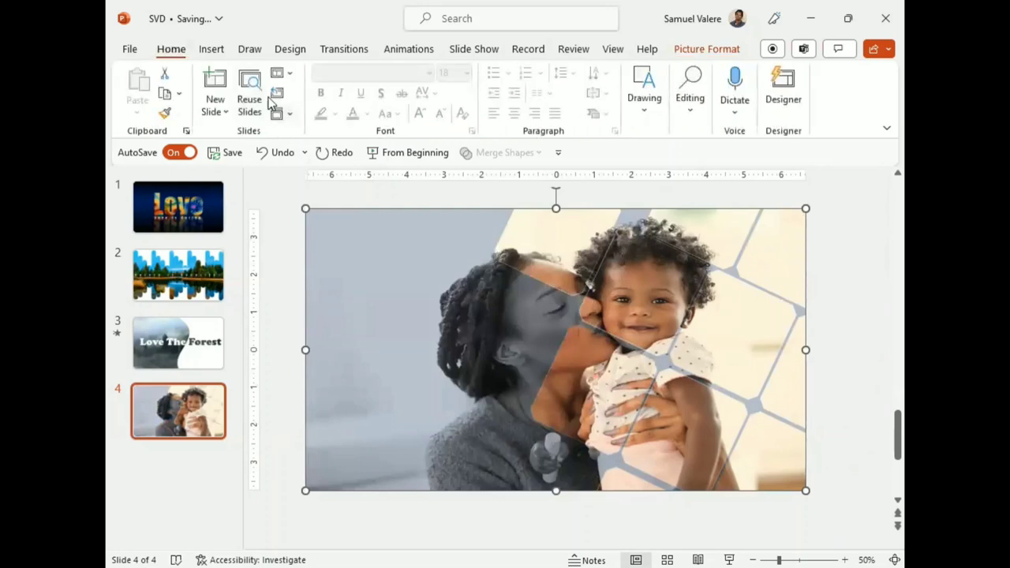
Step: Draw a text box on the photo's left side and type MOMMY'S
left_click(210, 49)
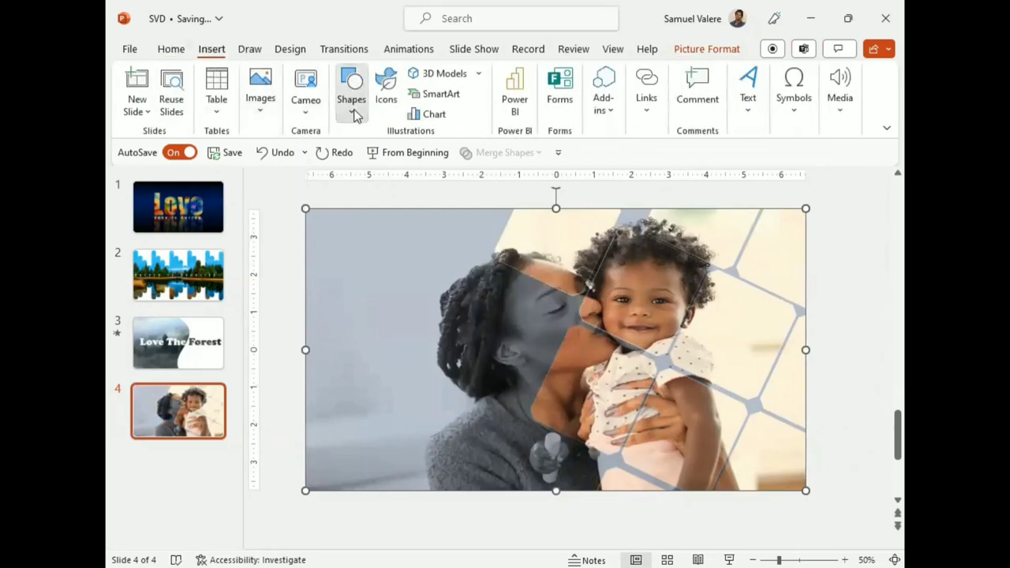
left_click(354, 113)
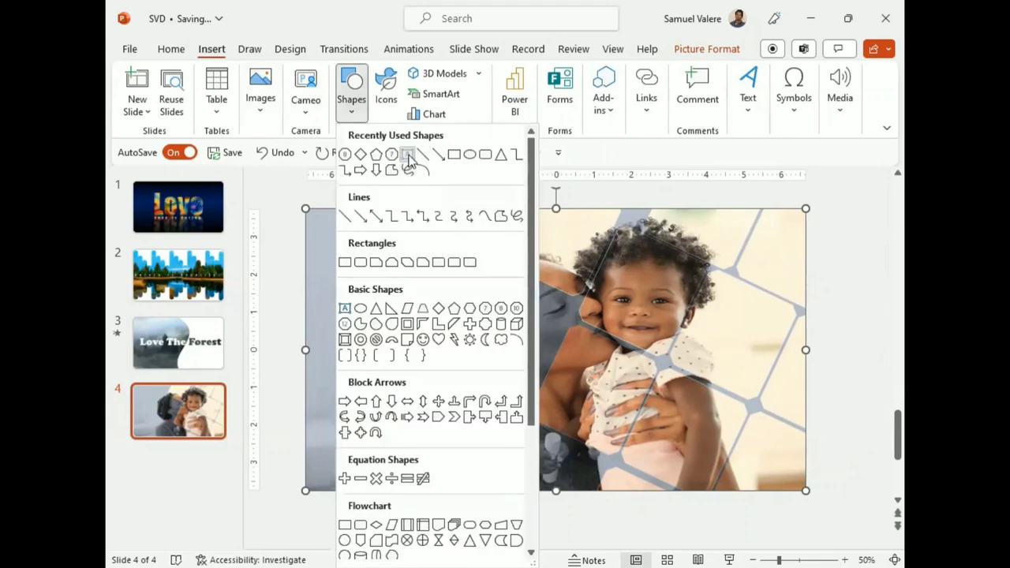
left_click(408, 158)
left_click_drag(350, 315, 458, 380)
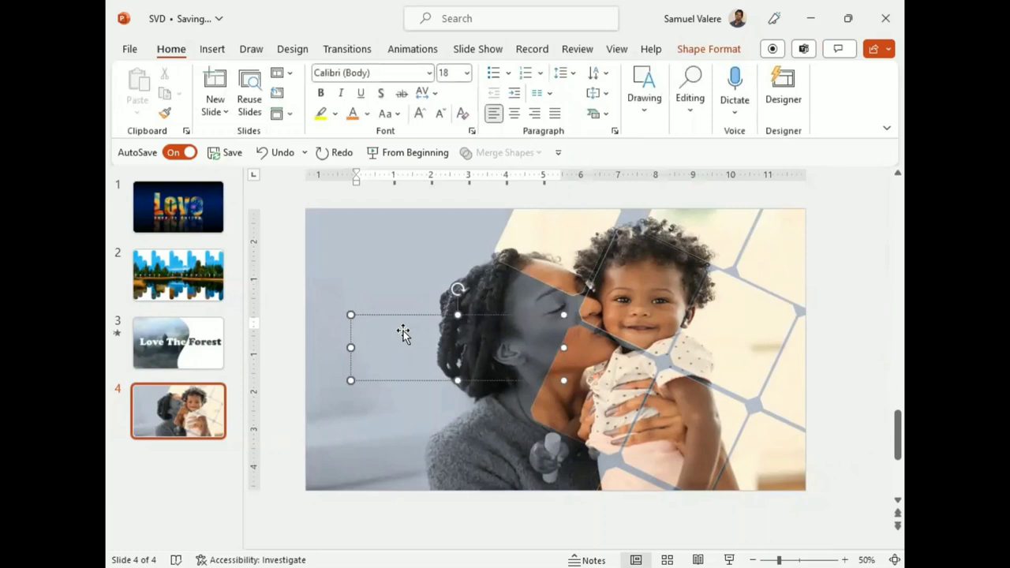
type("Mo")
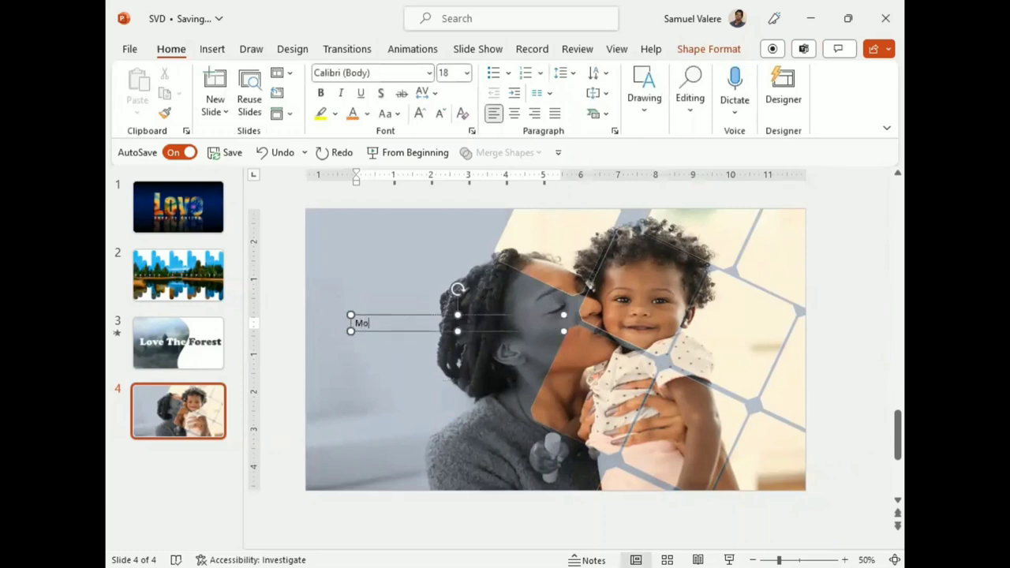
type("O")
type("MMY'S")
Step: Center MOMMY'S within its text box
double_click(384, 323)
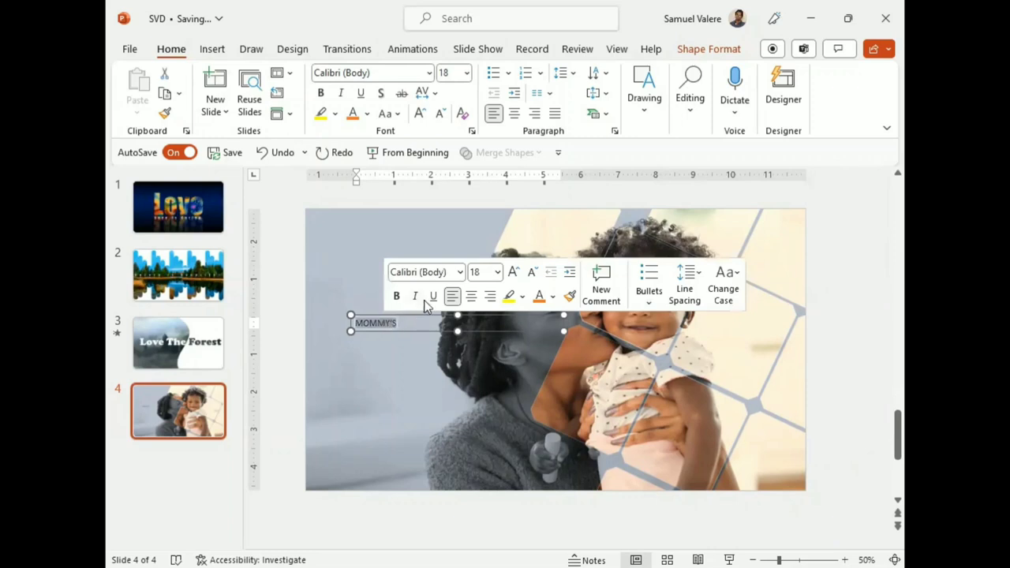
left_click(513, 114)
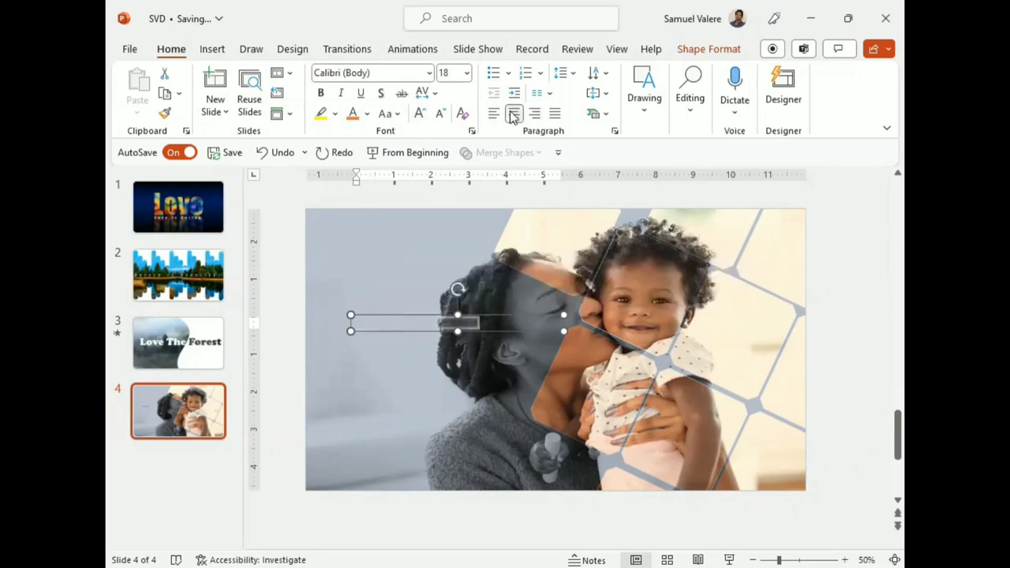
left_click(384, 70)
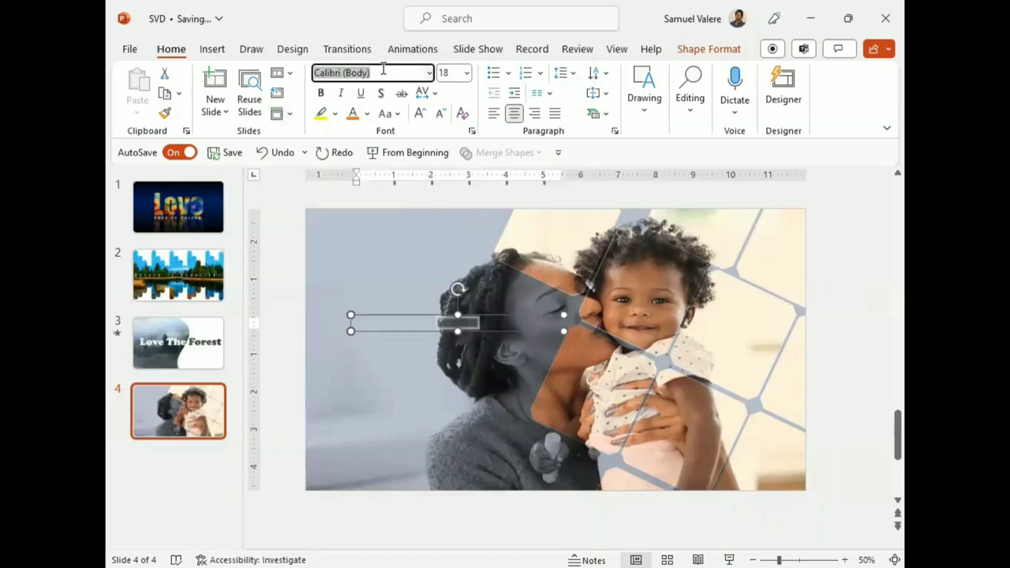
Step: Set MOMMY'S in Cooper Black at 96 point
left_click(430, 72)
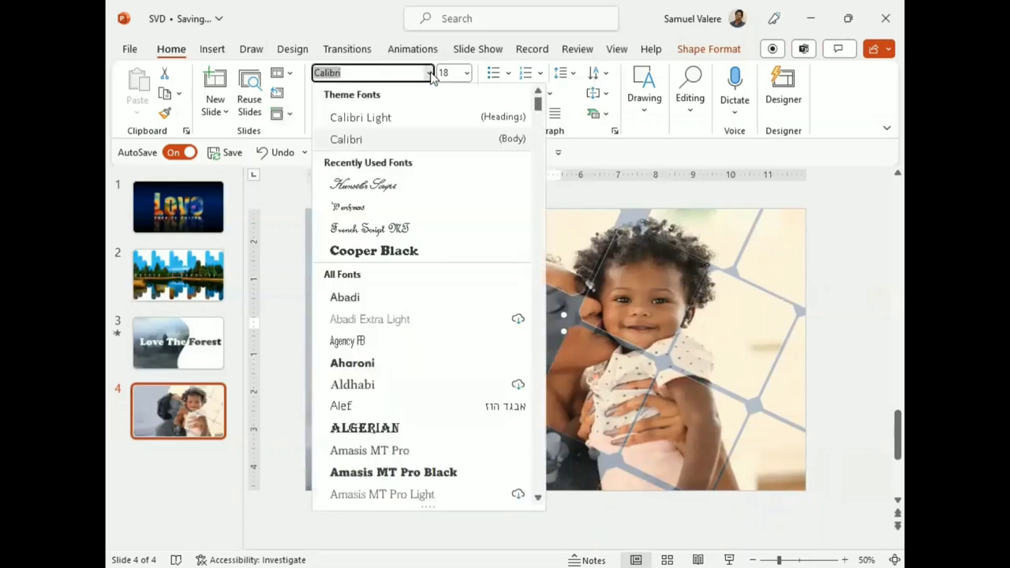
left_click(366, 252)
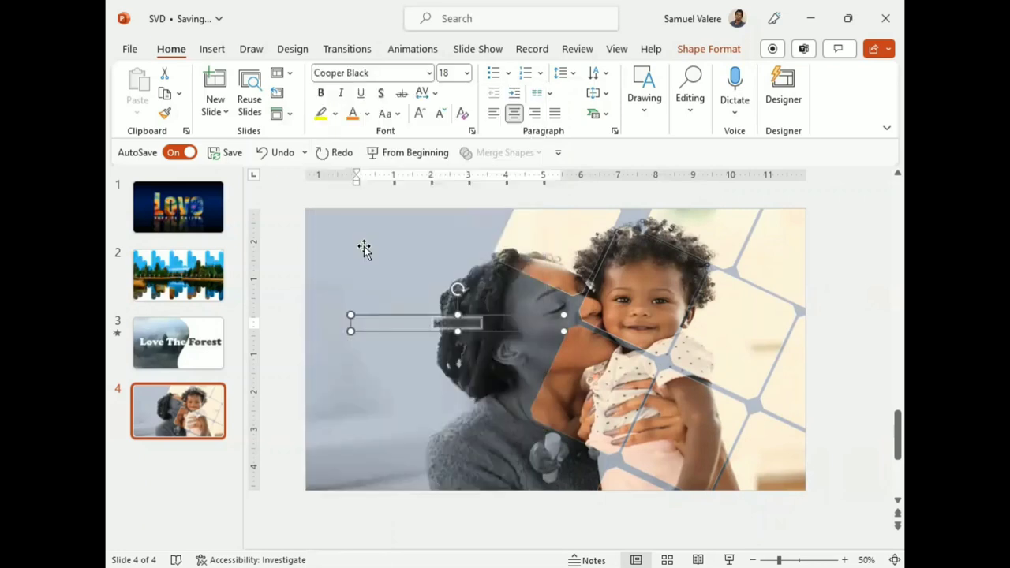
left_click(451, 74)
type("96")
key("Return")
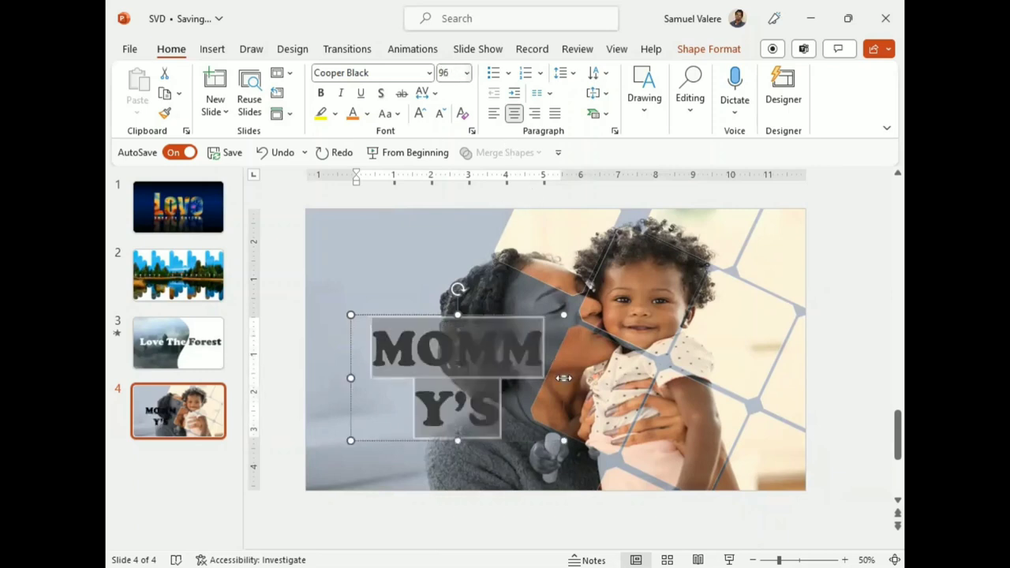
Step: Widen the MOMMY'S box to one line and place it at the slide's left middle
left_click_drag(563, 379, 633, 365)
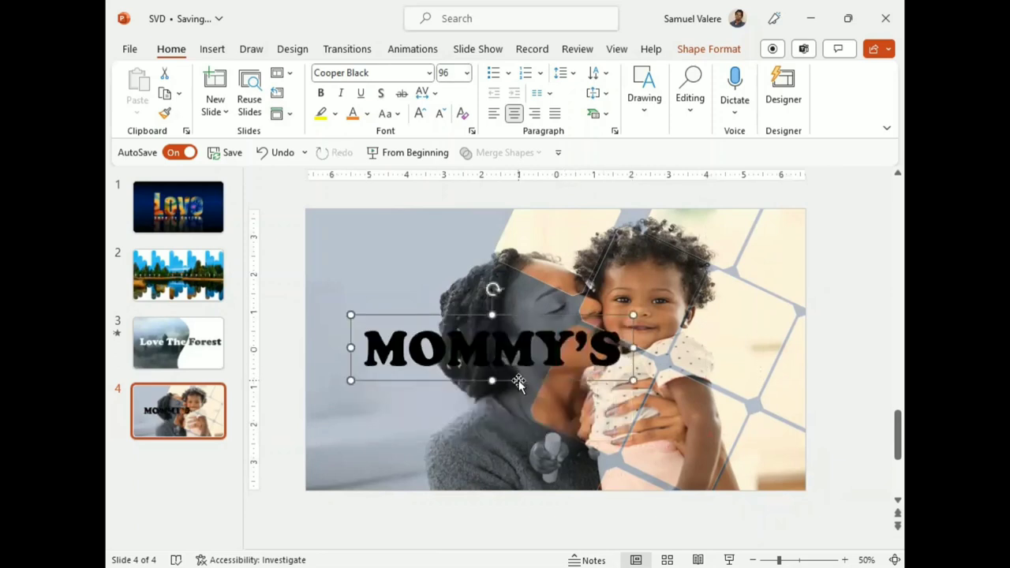
left_click_drag(519, 381, 479, 350)
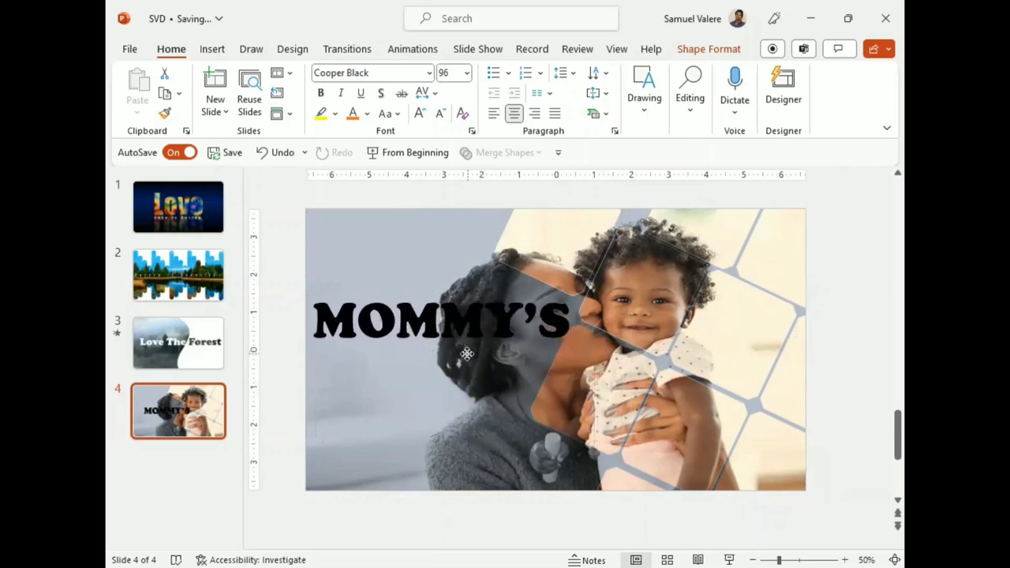
left_click_drag(480, 350, 466, 363)
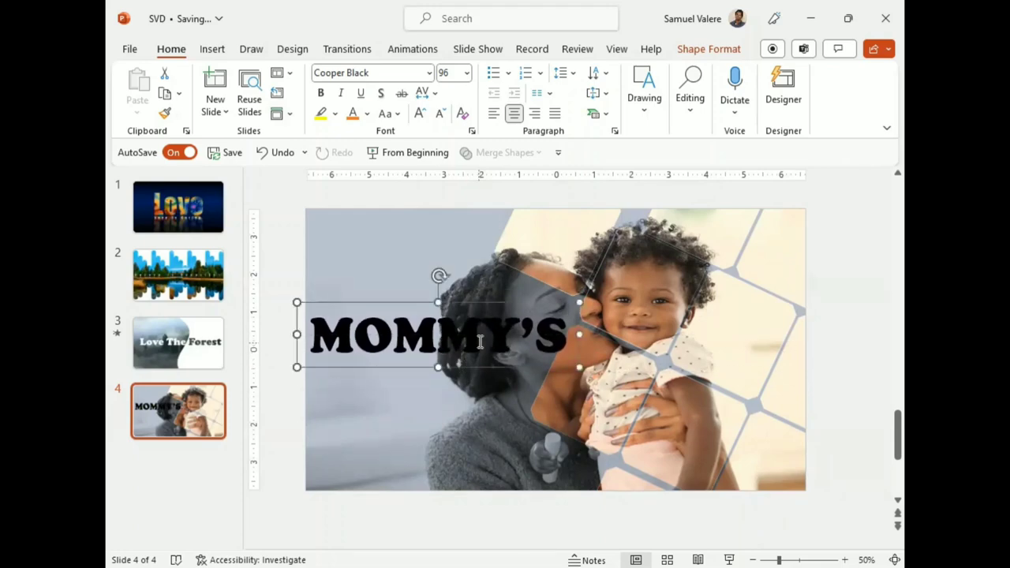
Step: Reduce the MOMMY'S heading from 96 to 90 pt and duplicate its text box with Ctrl+D
left_click(480, 339)
double_click(480, 339)
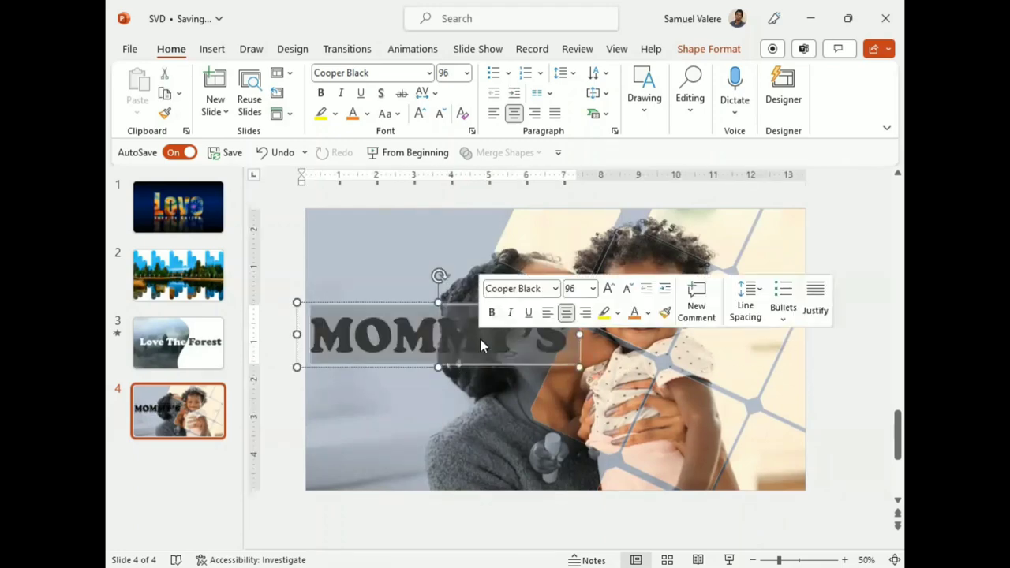
left_click(580, 289)
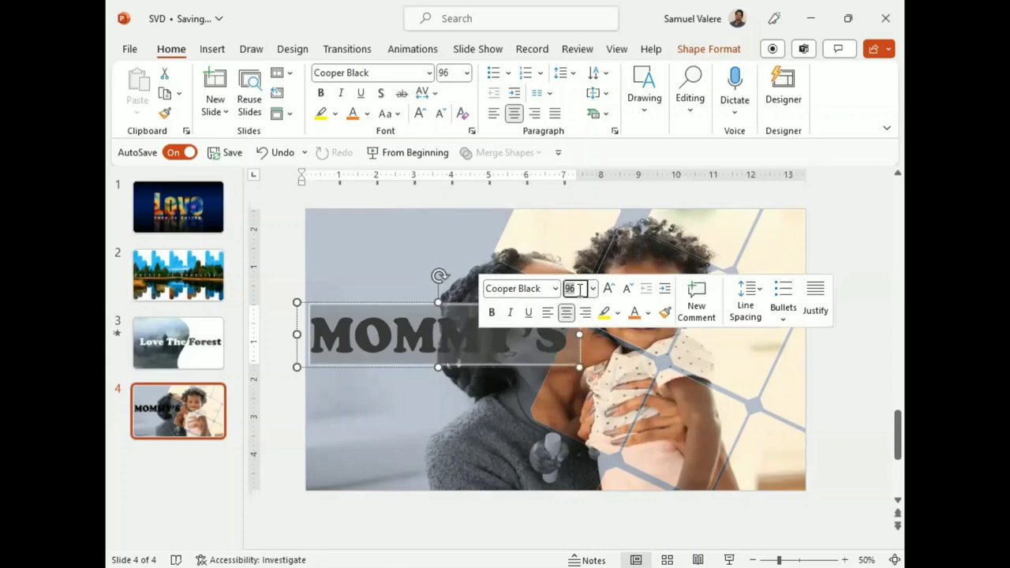
type("90")
key("Return")
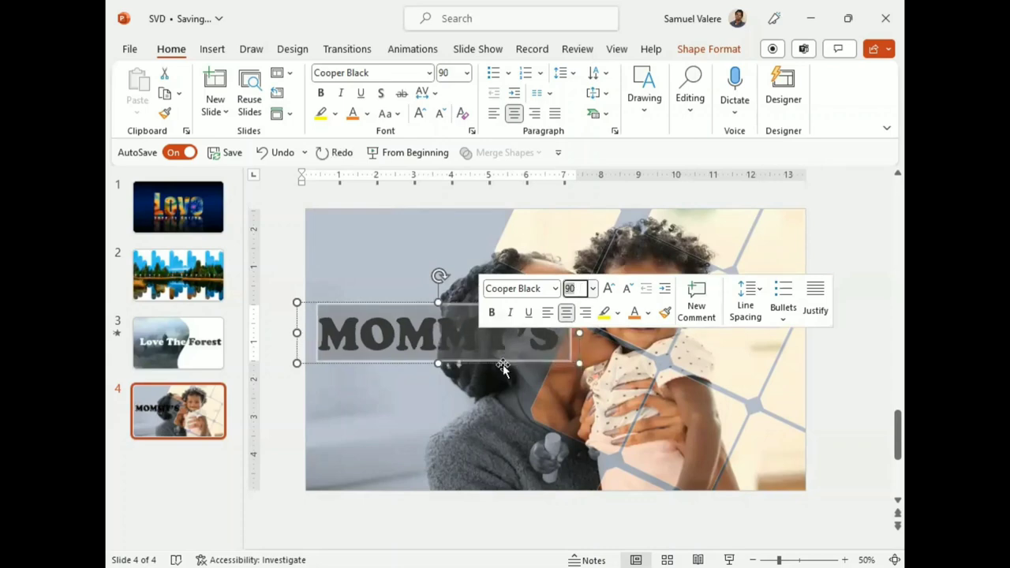
left_click(502, 367)
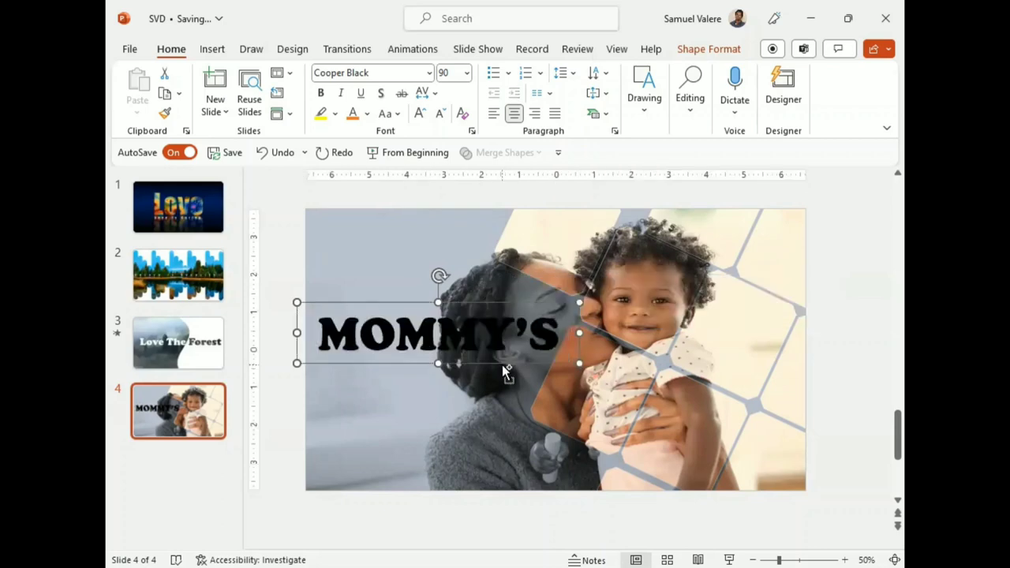
key("ctrl+d")
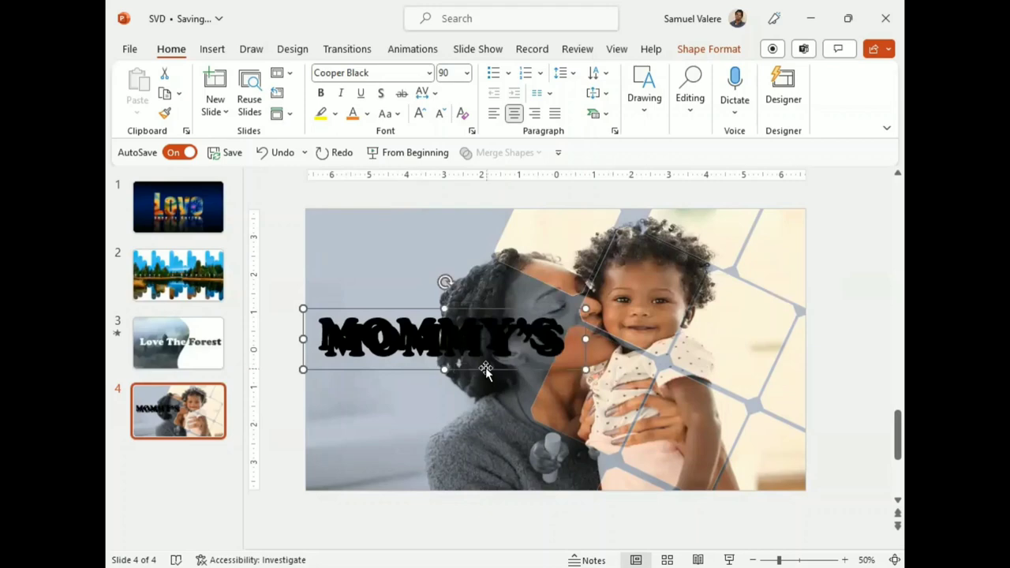
Step: Move the duplicate just below MOMMY'S and change its text to 'Baby girl'
left_click_drag(485, 367, 484, 404)
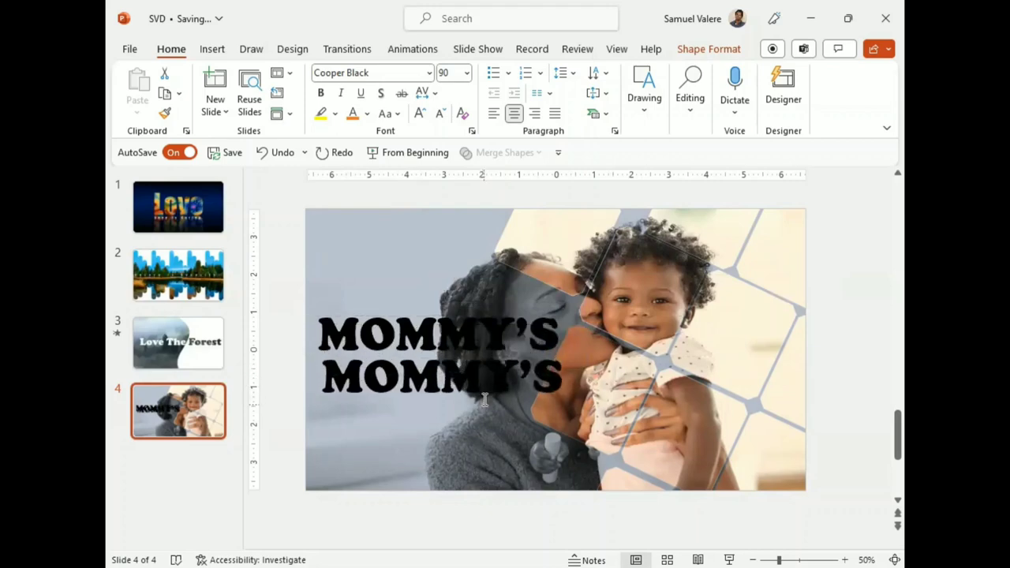
left_click(479, 379)
double_click(479, 379)
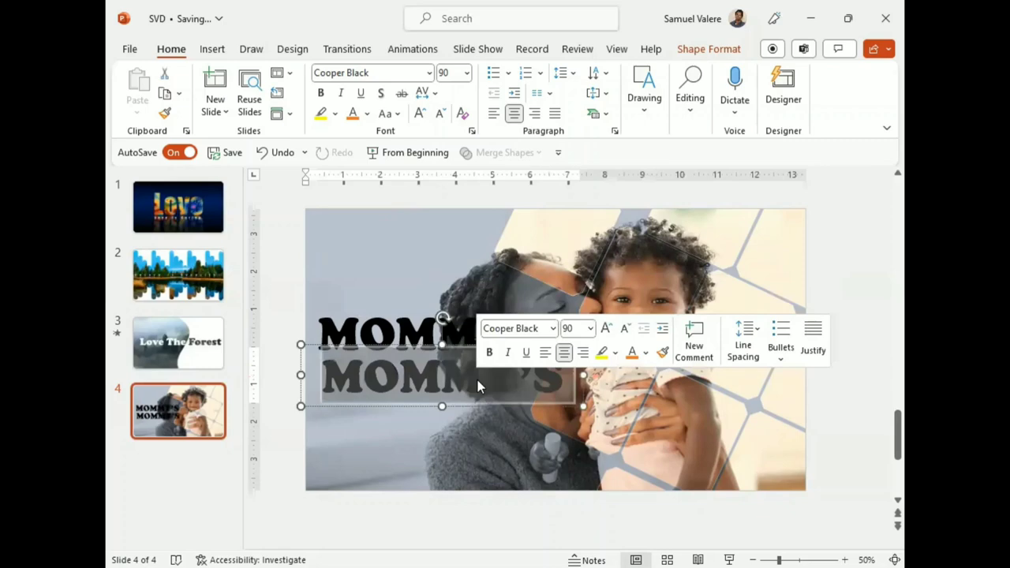
type("Ba")
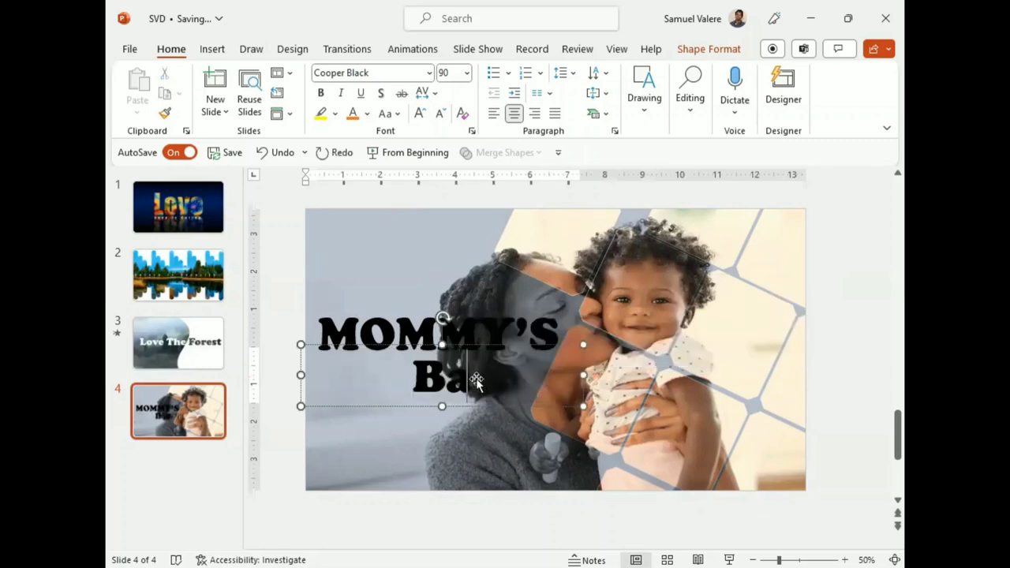
type("by")
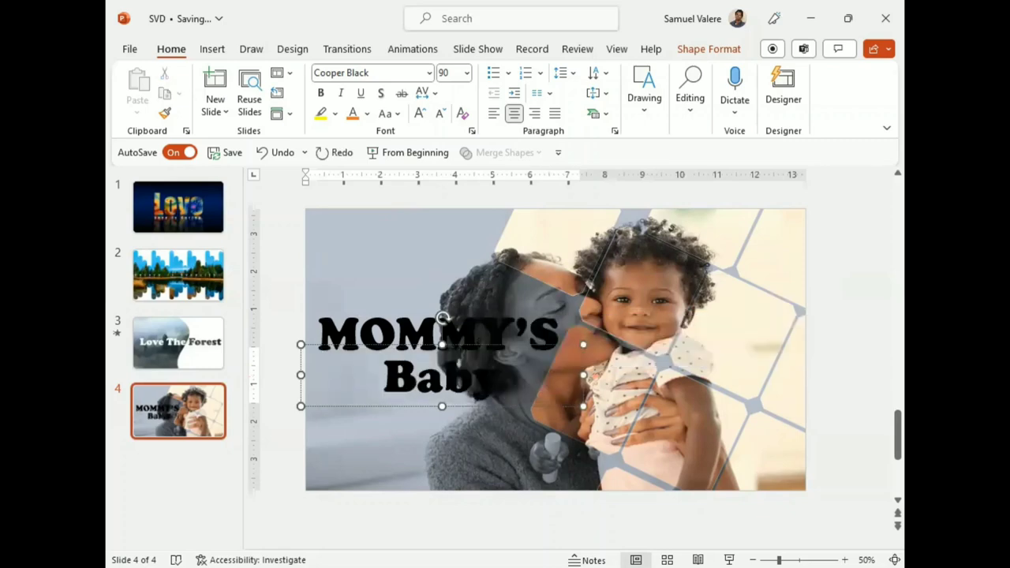
type(" Gi")
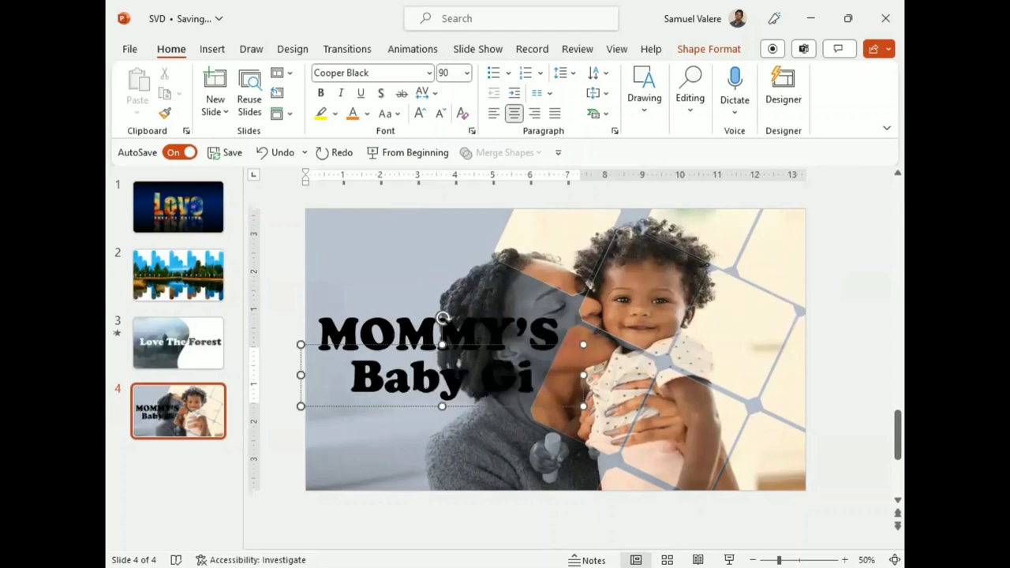
key("BackSpace")
key("BackSpace")
type("girl")
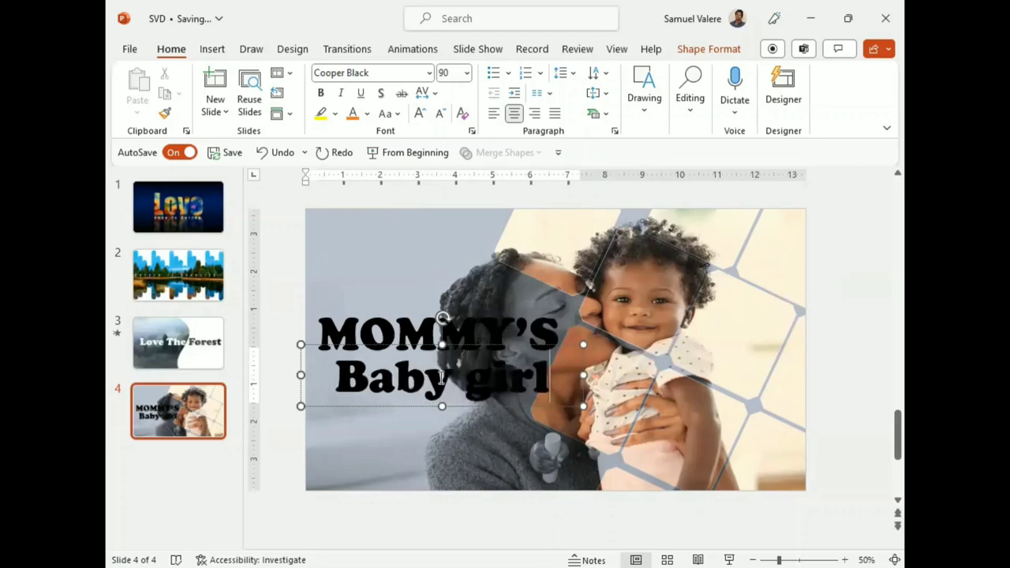
left_click(441, 377)
triple_click(441, 377)
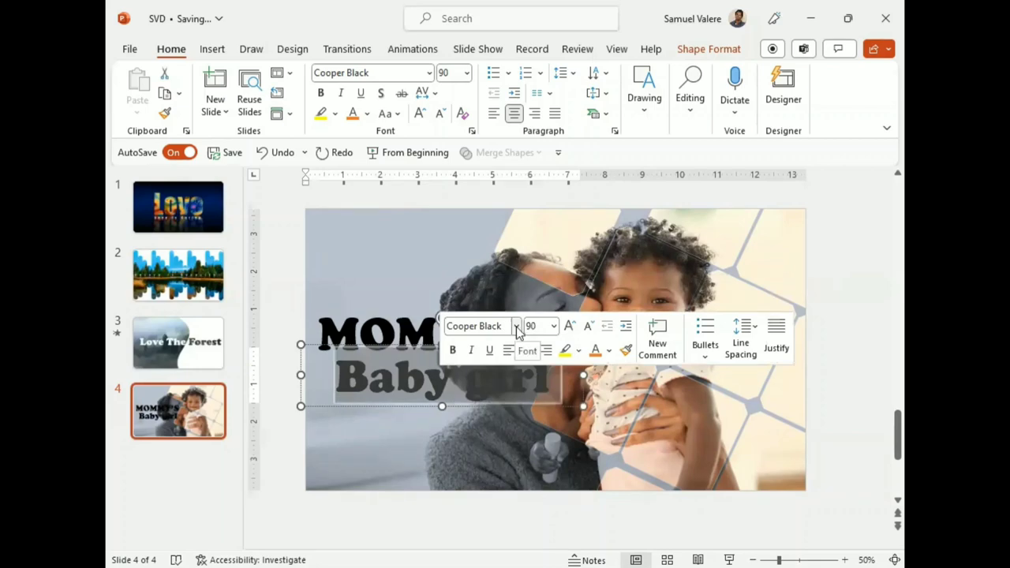
Step: Apply the Kunstler Script font to the Baby girl line
left_click(500, 325)
type("Kunstler Script")
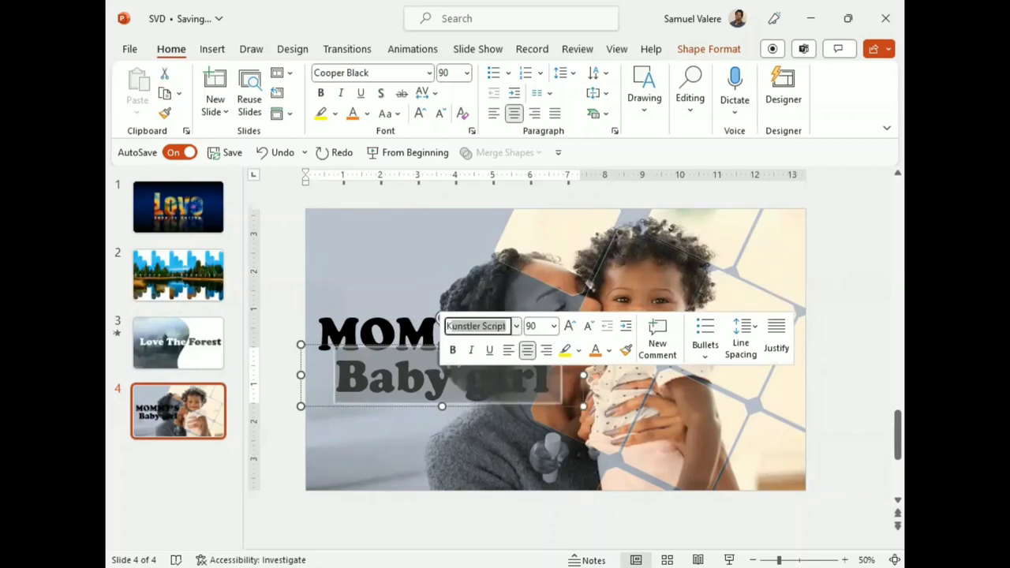
key("Return")
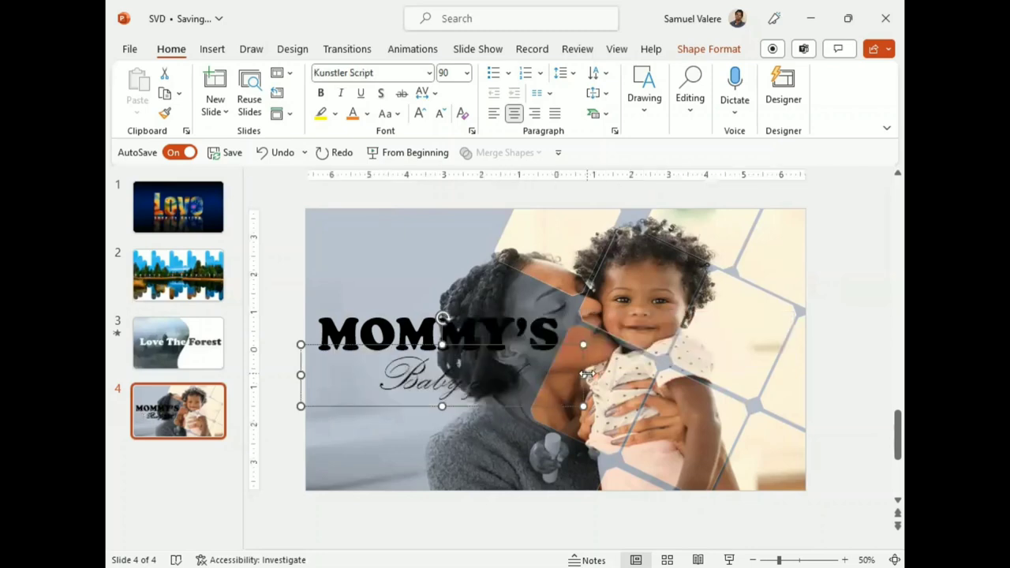
Step: Narrow the Baby girl text box and select the MOMMY'S word
mouse_move(583, 375)
left_mouse_down()
mouse_move(464, 379)
mouse_move(471, 407)
left_mouse_up()
left_click(463, 329)
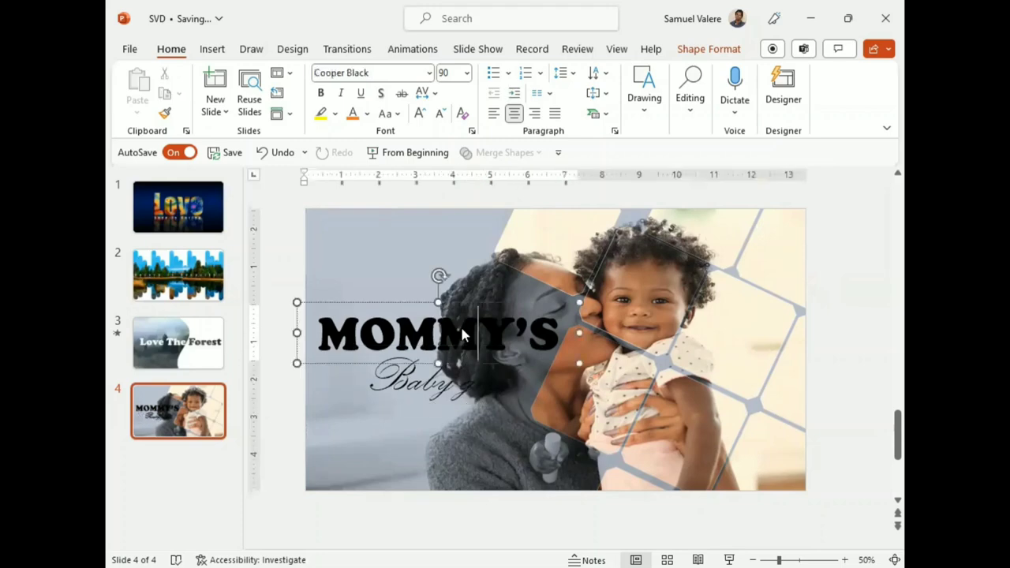
double_click(462, 335)
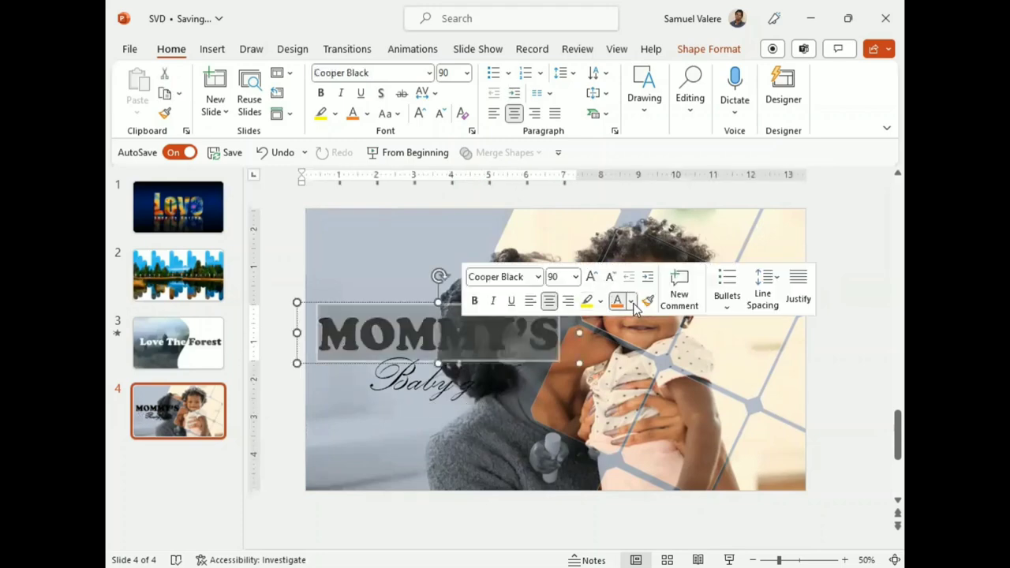
Step: Make MOMMY'S White, Background 1, and shift the Baby girl line just beneath it
left_click(632, 302)
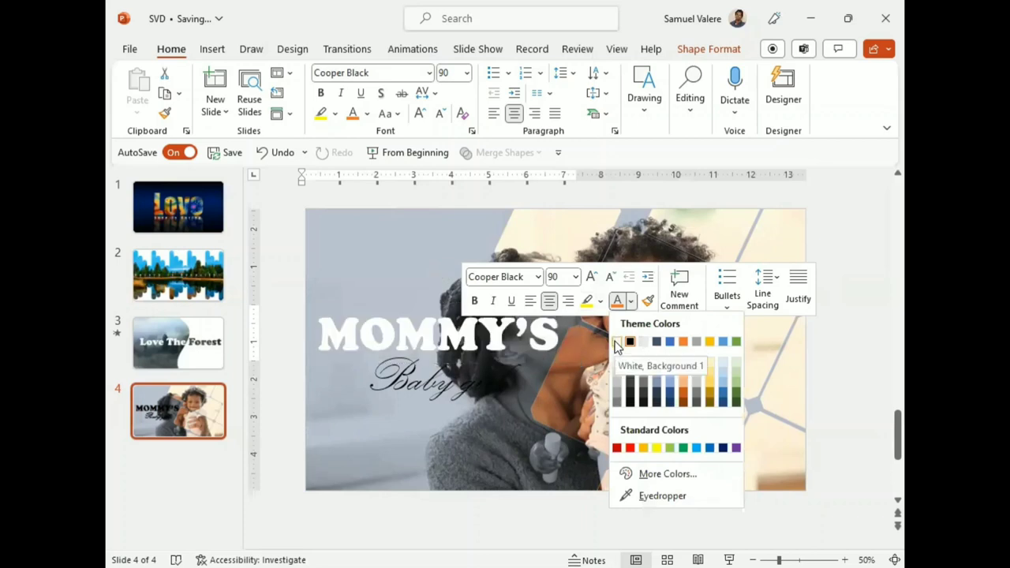
left_click(422, 389)
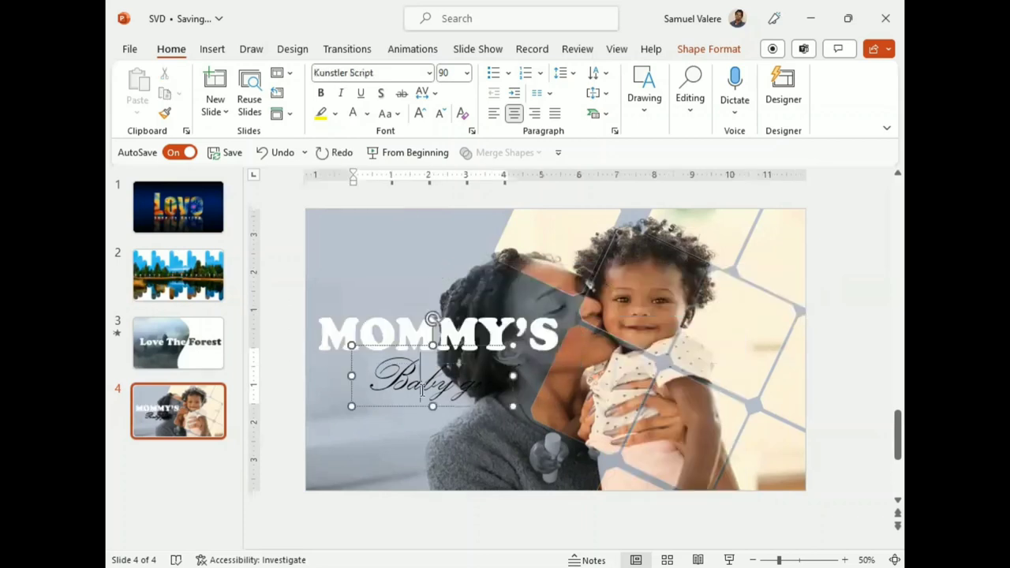
left_click_drag(452, 404, 446, 412)
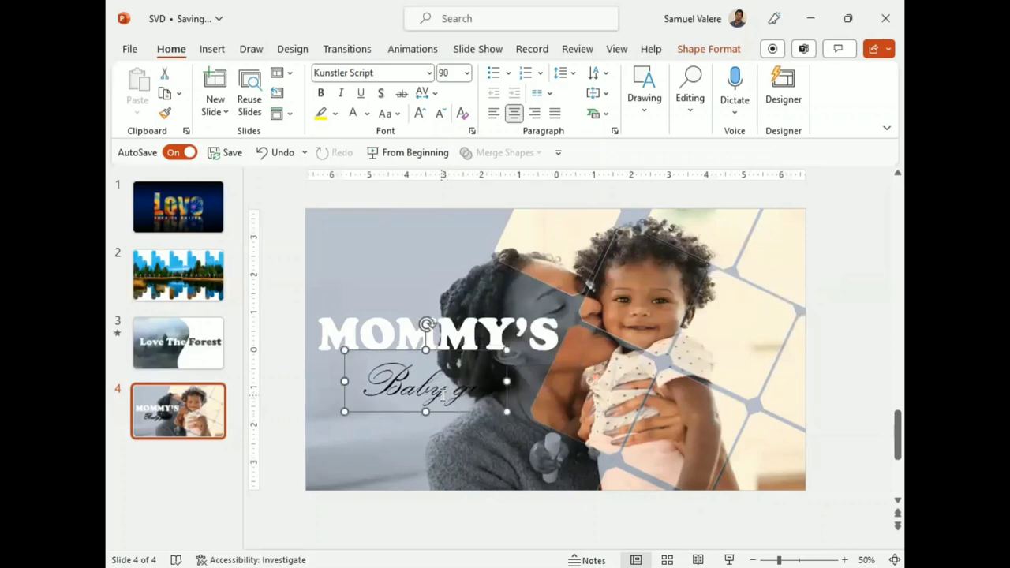
triple_click(441, 390)
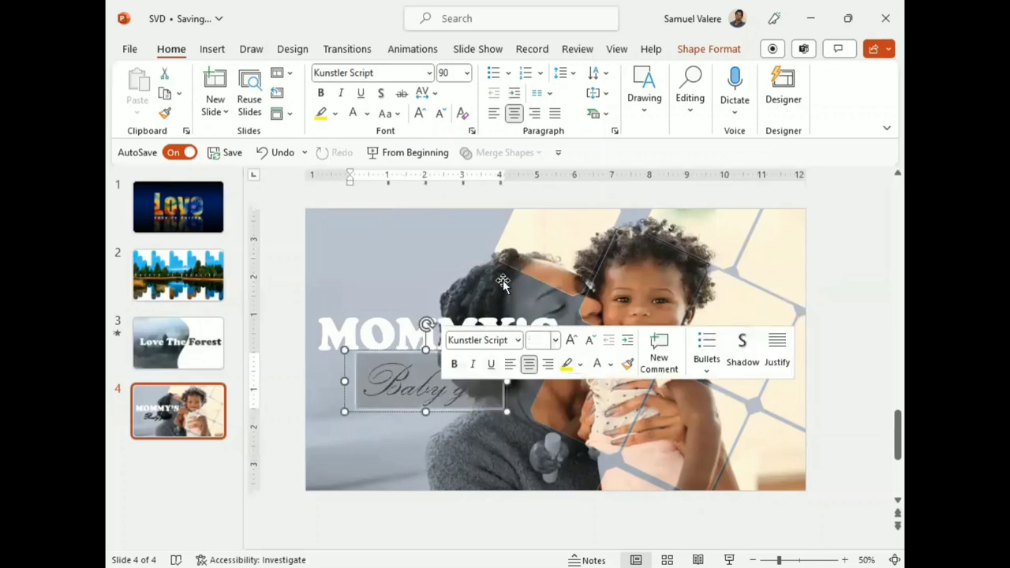
Step: Colour Baby girl Orange, Accent 2 and nudge it slightly up and left
left_click(611, 365)
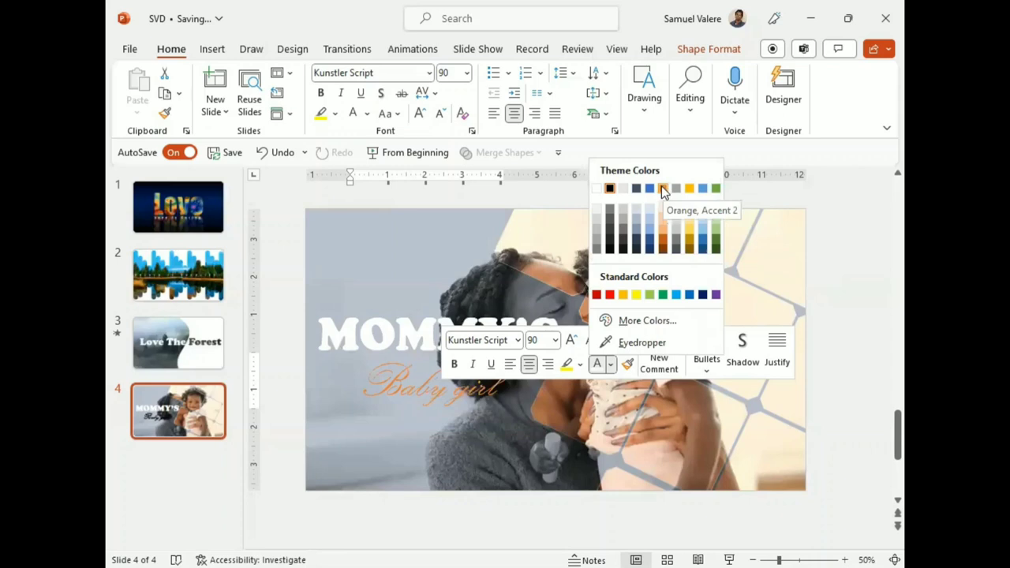
left_click(608, 294)
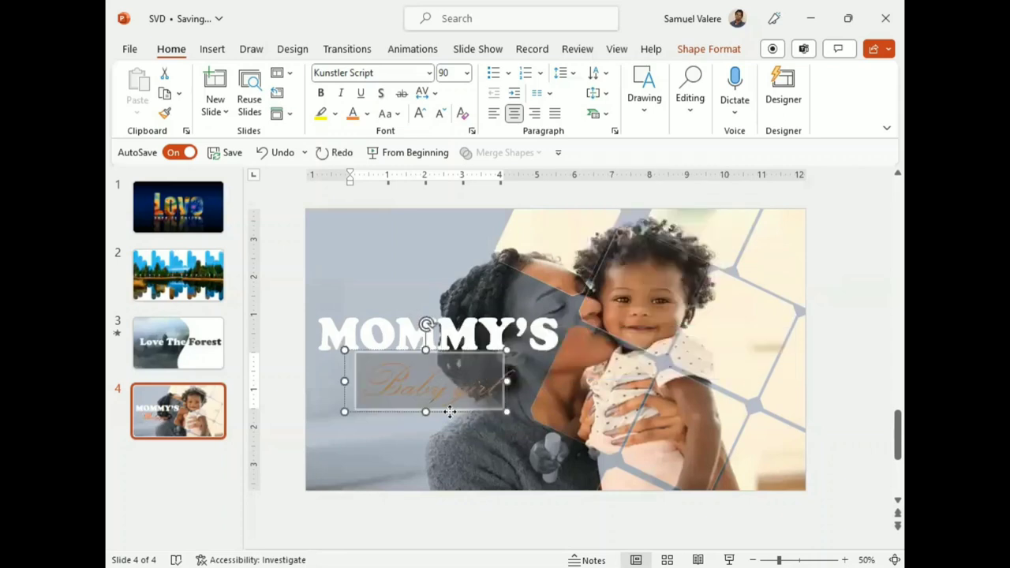
key("ctrl+z")
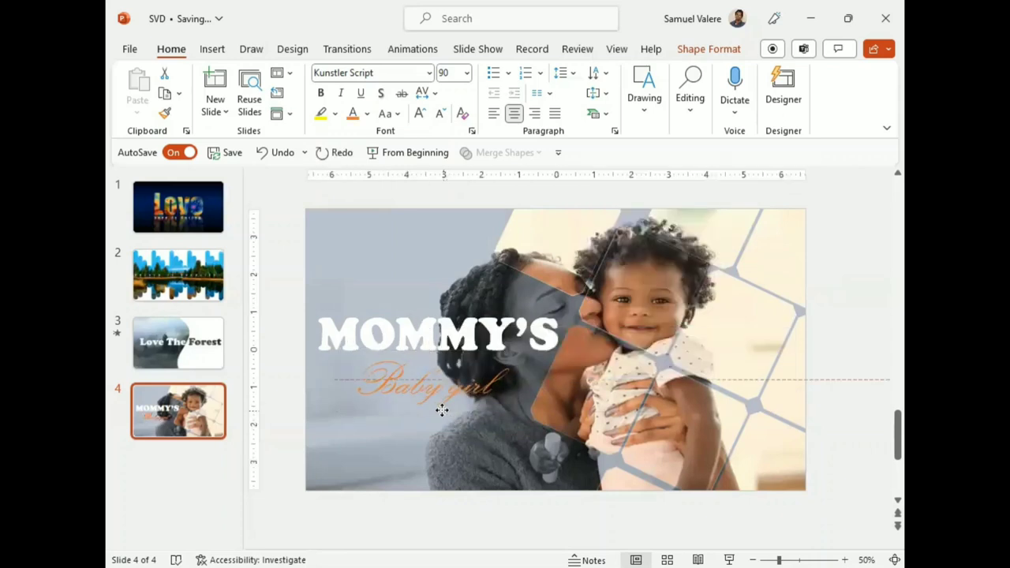
left_click_drag(448, 411, 439, 406)
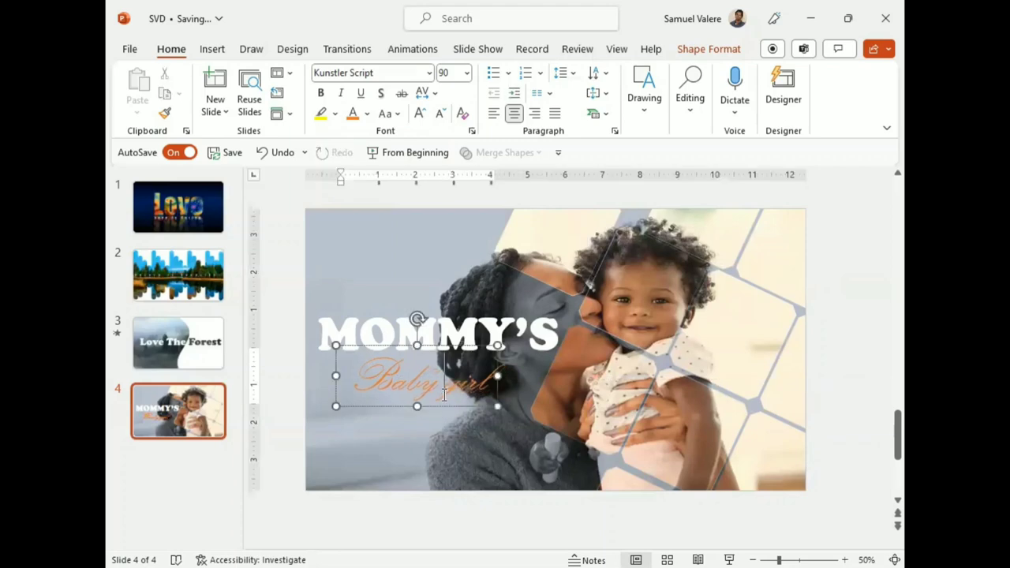
Step: Change Baby girl to Orange, Accent 2, Darker 25% and deselect it
triple_click(443, 394)
left_click(615, 371)
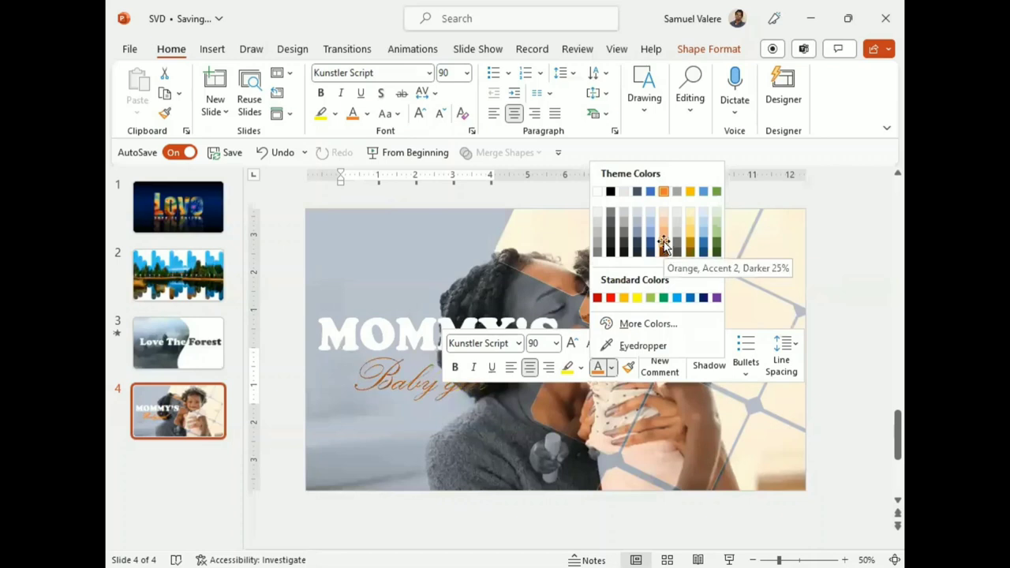
left_click(663, 245)
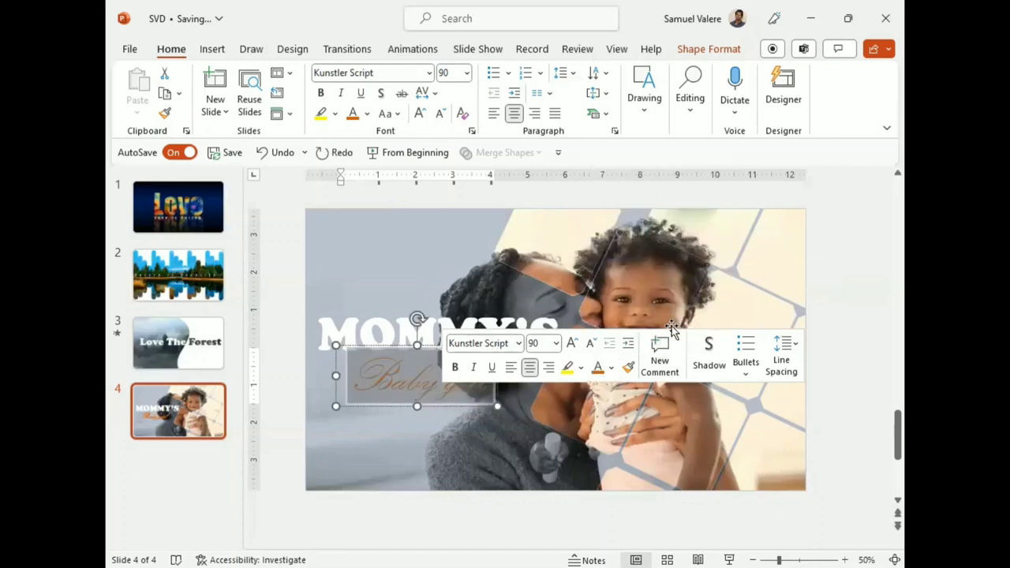
left_click(839, 310)
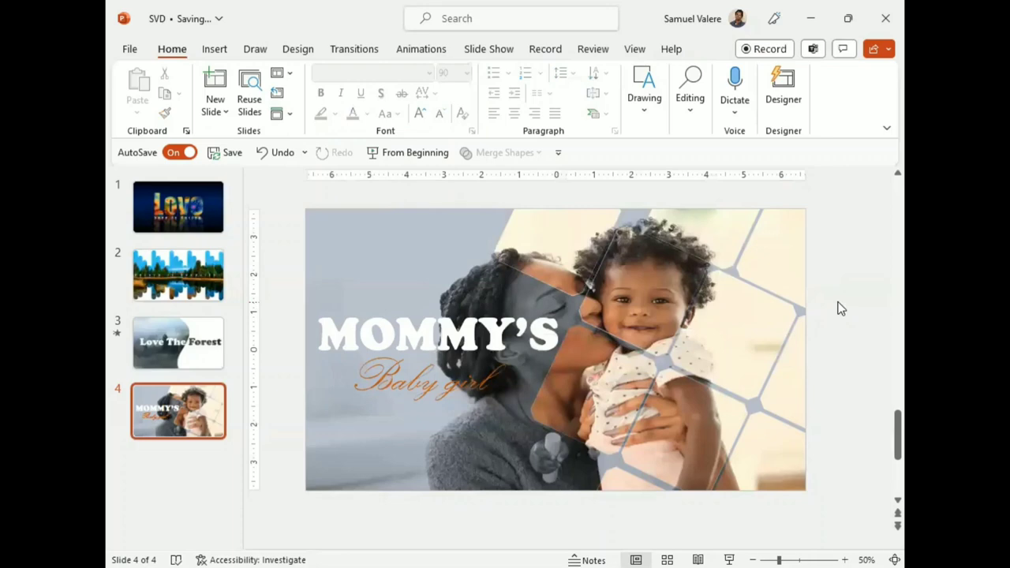